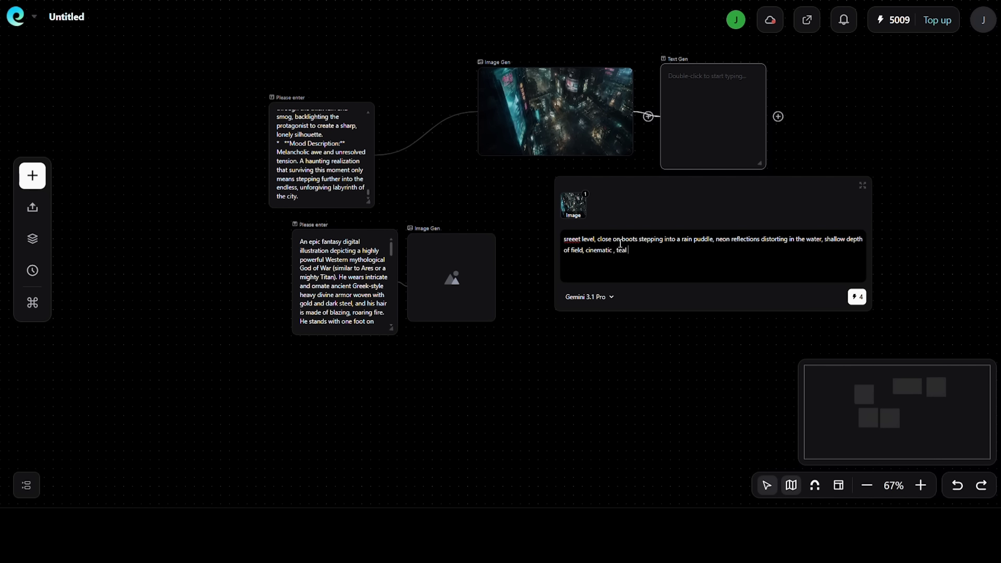
Finish the boots-in-puddle prompt with "teal and amber.", generate the image, and inspect the result enlarged
{"action": "type", "text": "mber."}
{"action": "left_click", "coordinate": [857, 297]}
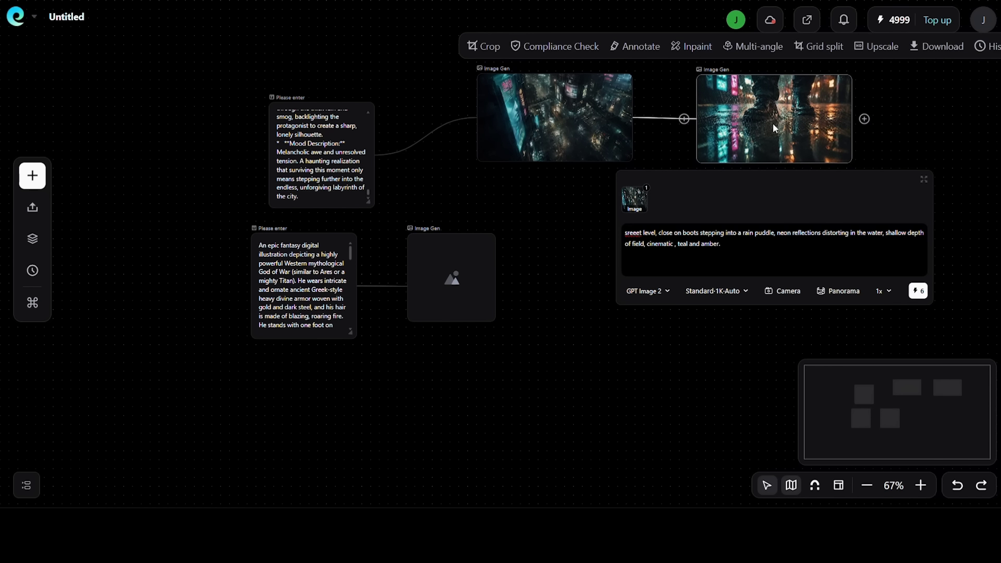
{"action": "double_click", "coordinate": [773, 123]}
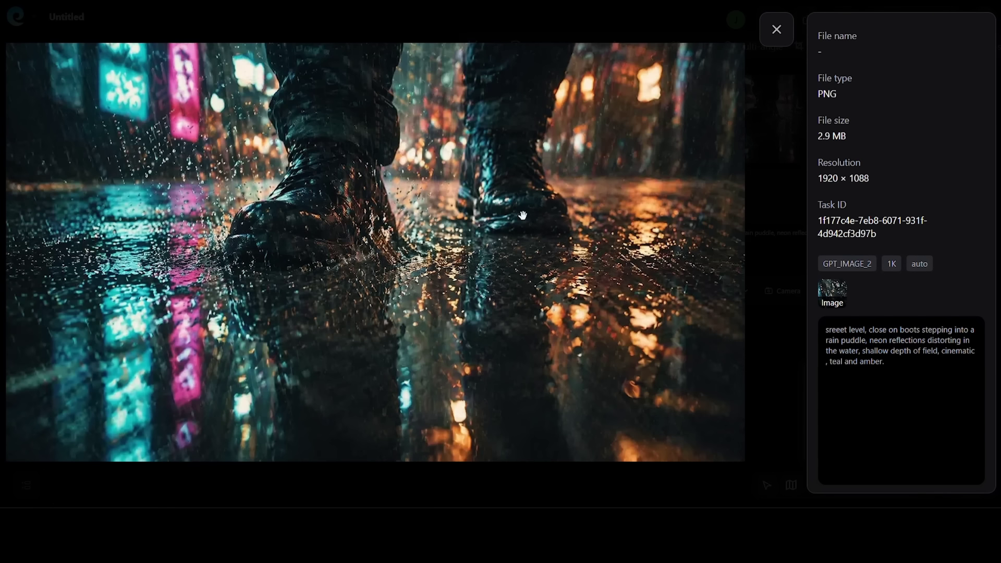
{"action": "scroll", "coordinate": [542, 232], "scroll_direction": "down", "scroll_amount": 2}
{"action": "scroll", "coordinate": [531, 219], "scroll_direction": "up", "scroll_amount": 2}
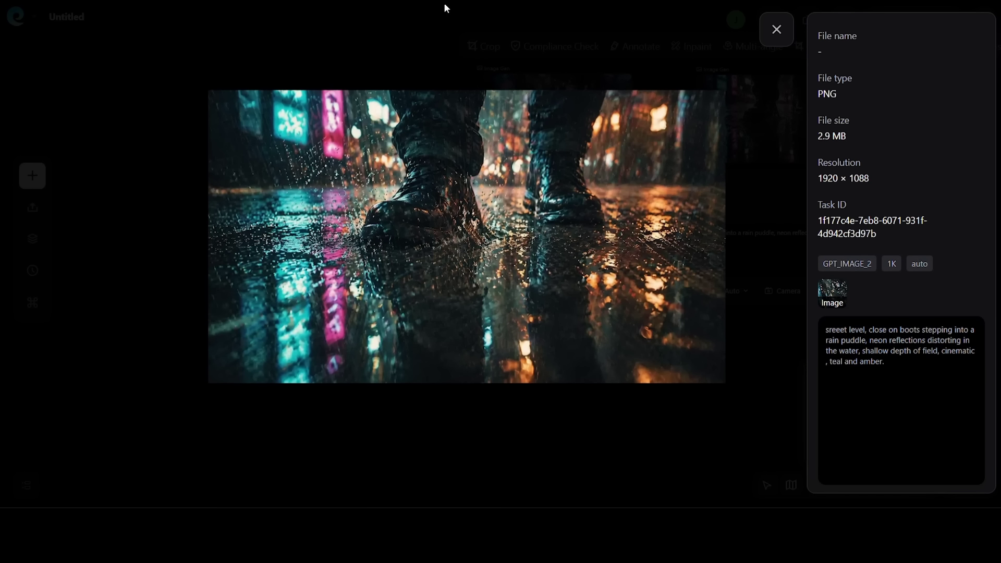
{"action": "left_click", "coordinate": [777, 29]}
{"action": "left_click", "coordinate": [539, 234]}
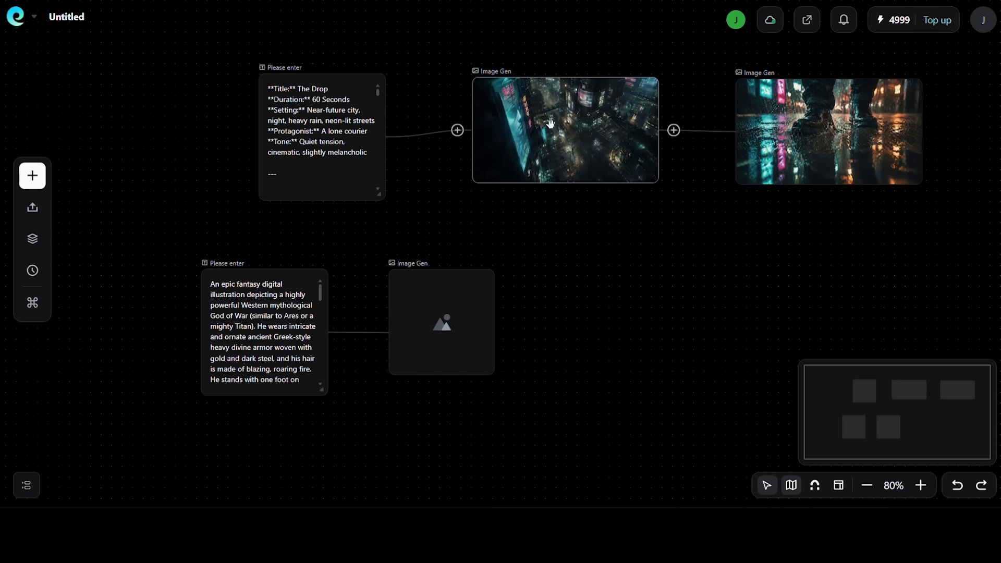
Add an image node branching from the boots image and submit the extreme close-up prompt of the courier's chest and metallic case
{"action": "left_click_drag", "start_coordinate": [574, 134], "coordinate": [530, 119]}
{"action": "left_click_drag", "start_coordinate": [814, 134], "coordinate": [724, 118]}
{"action": "left_click", "coordinate": [841, 117]}
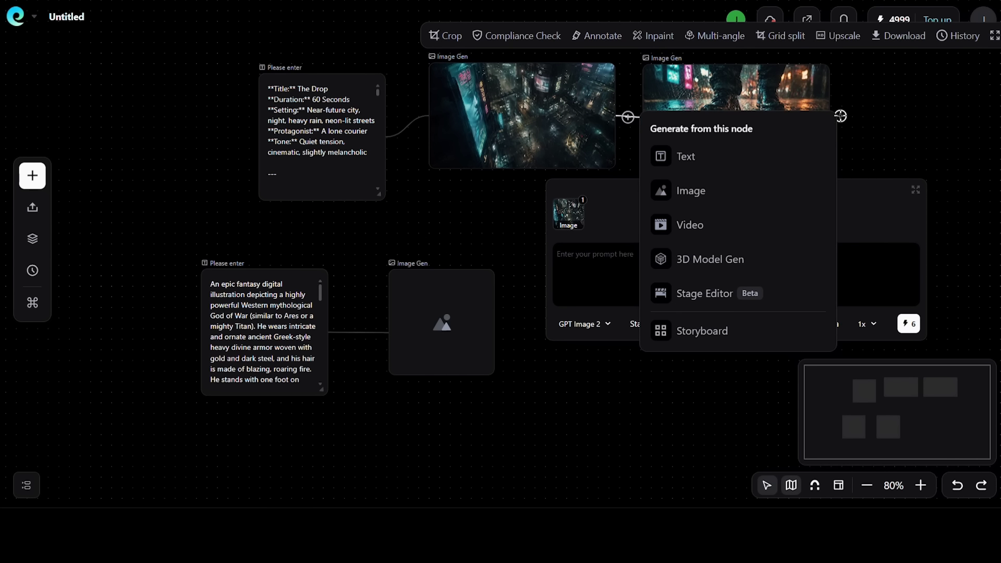
{"action": "left_click", "coordinate": [694, 190]}
{"action": "key", "text": "ctrl+v"}
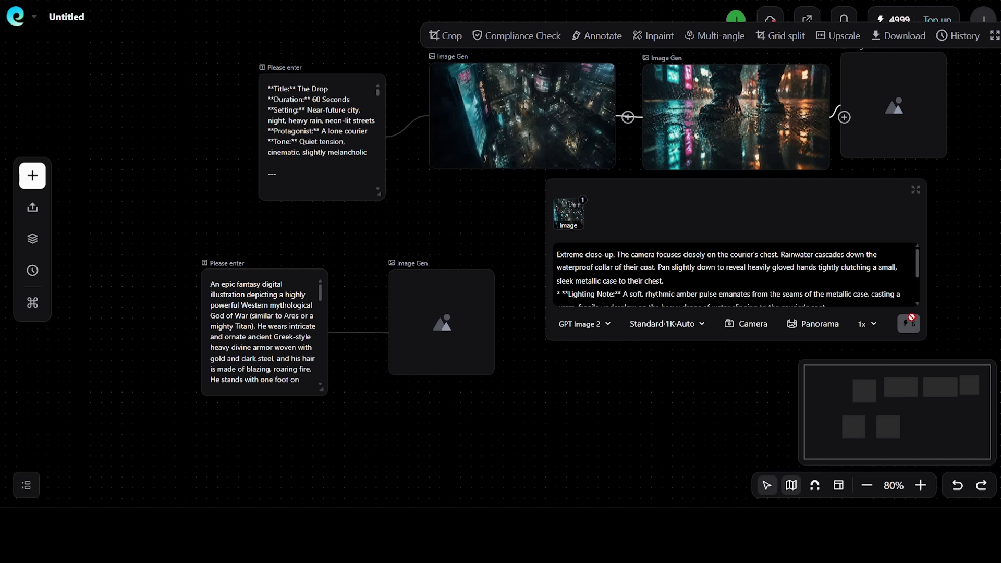
{"action": "left_click", "coordinate": [909, 324]}
Delete the empty image node and the God of War text node in the second row
{"action": "right_click", "coordinate": [453, 307]}
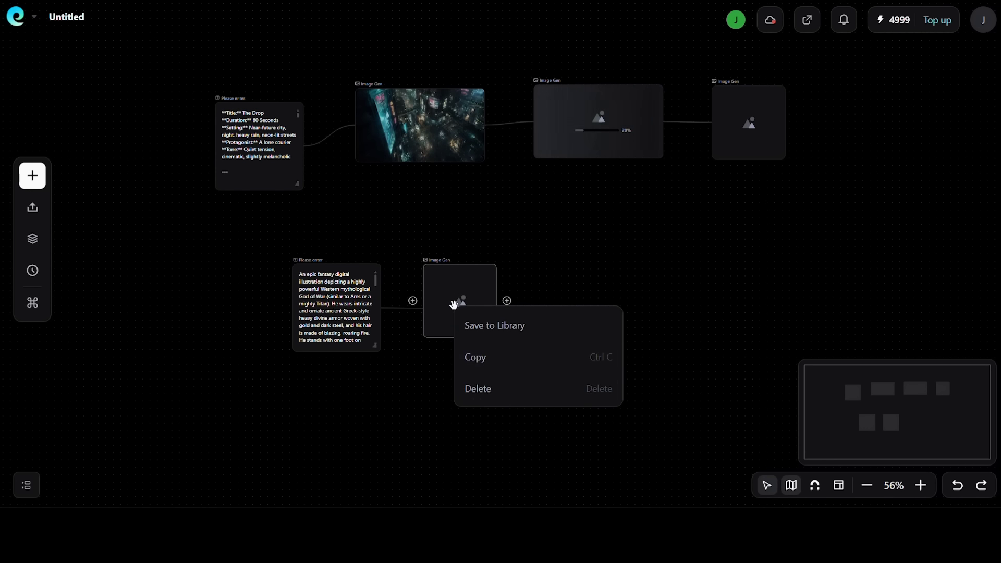
{"action": "left_click", "coordinate": [469, 387]}
{"action": "right_click", "coordinate": [329, 320]}
{"action": "left_click", "coordinate": [369, 401]}
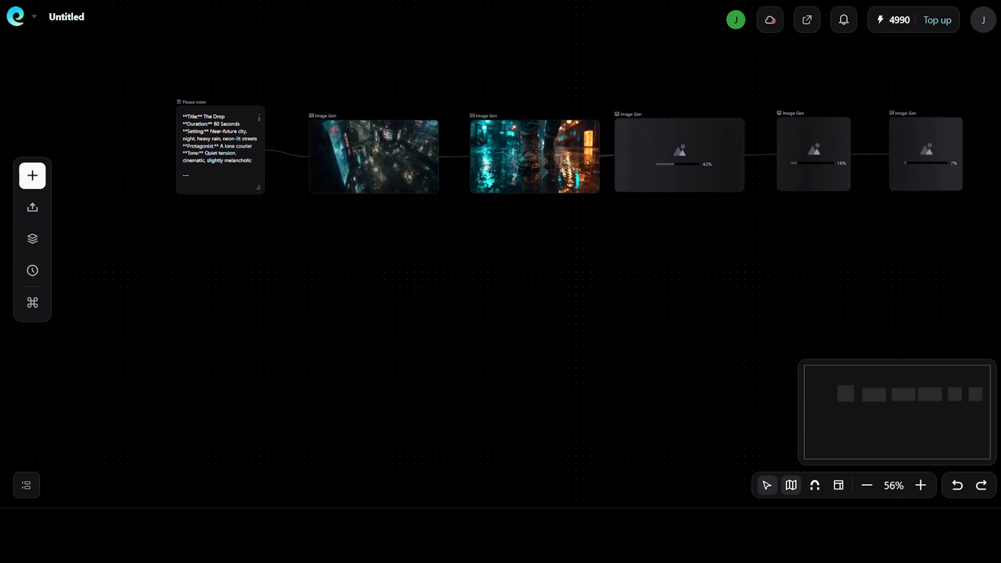
Tighten the spacing of the first-row image nodes and move the last two image nodes into a second row below
{"action": "left_click", "coordinate": [384, 115]}
{"action": "left_click_drag", "start_coordinate": [506, 154], "coordinate": [493, 152]}
{"action": "left_click_drag", "start_coordinate": [685, 152], "coordinate": [654, 153]}
{"action": "left_click_drag", "start_coordinate": [793, 154], "coordinate": [256, 261]}
{"action": "left_click_drag", "start_coordinate": [944, 155], "coordinate": [434, 258]}
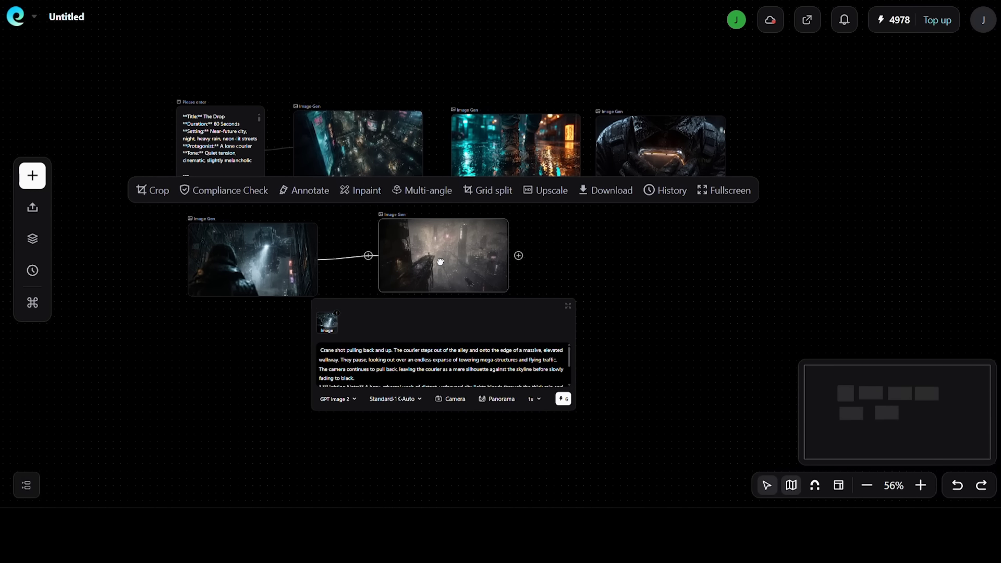
{"action": "left_click", "coordinate": [656, 206]}
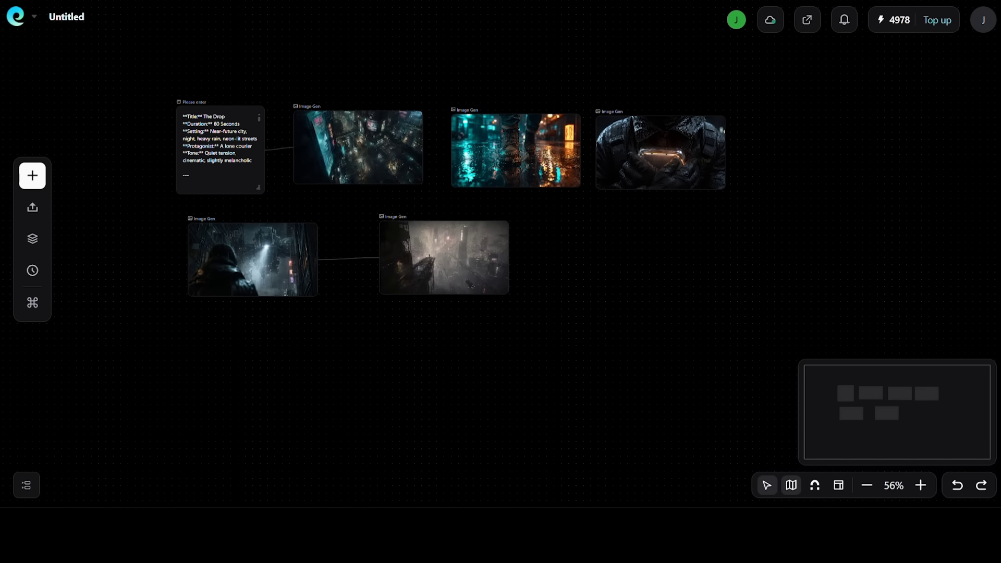
Add a video node and place it beside the foggy skyline image in the second row
{"action": "scroll", "coordinate": [443, 258], "scroll_direction": "up", "scroll_amount": 1}
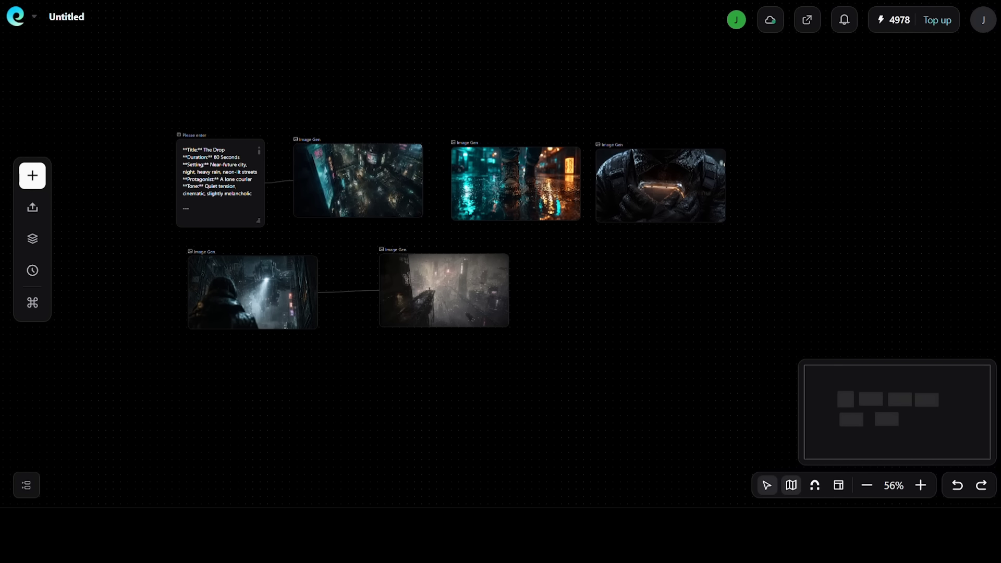
{"action": "left_click", "coordinate": [39, 177]}
{"action": "left_click", "coordinate": [110, 271]}
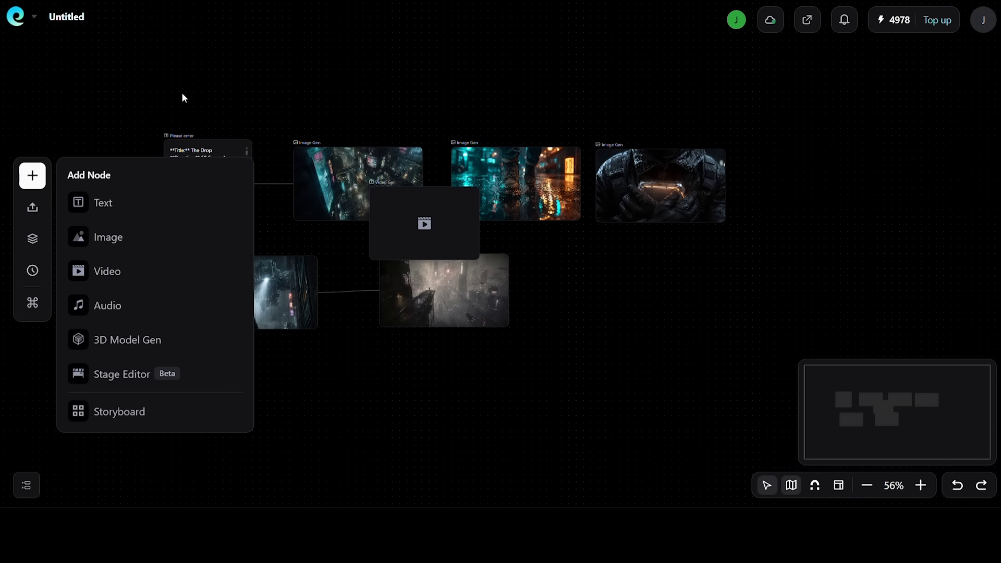
{"action": "left_click_drag", "start_coordinate": [433, 225], "coordinate": [603, 294]}
{"action": "mouse_move", "coordinate": [356, 177]}
{"action": "left_mouse_down"}
{"action": "mouse_move", "coordinate": [523, 322]}
{"action": "mouse_move", "coordinate": [350, 179]}
{"action": "mouse_move", "coordinate": [360, 175]}
{"action": "left_mouse_up"}
{"action": "left_click", "coordinate": [649, 304]}
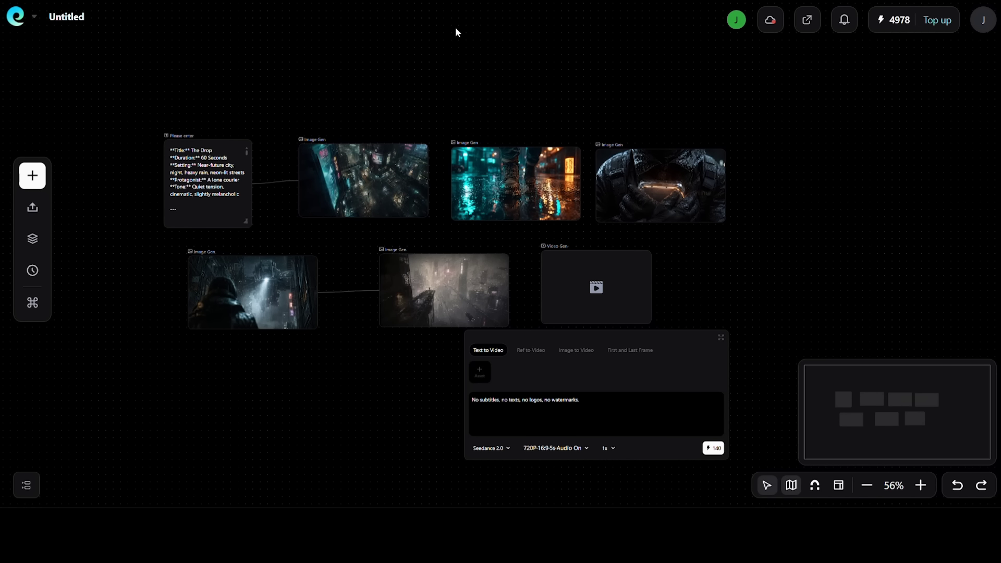
Browse the available models for the new video node and choose Kling V3
{"action": "left_click", "coordinate": [745, 178]}
{"action": "scroll", "coordinate": [745, 178], "scroll_direction": "down", "scroll_amount": 3}
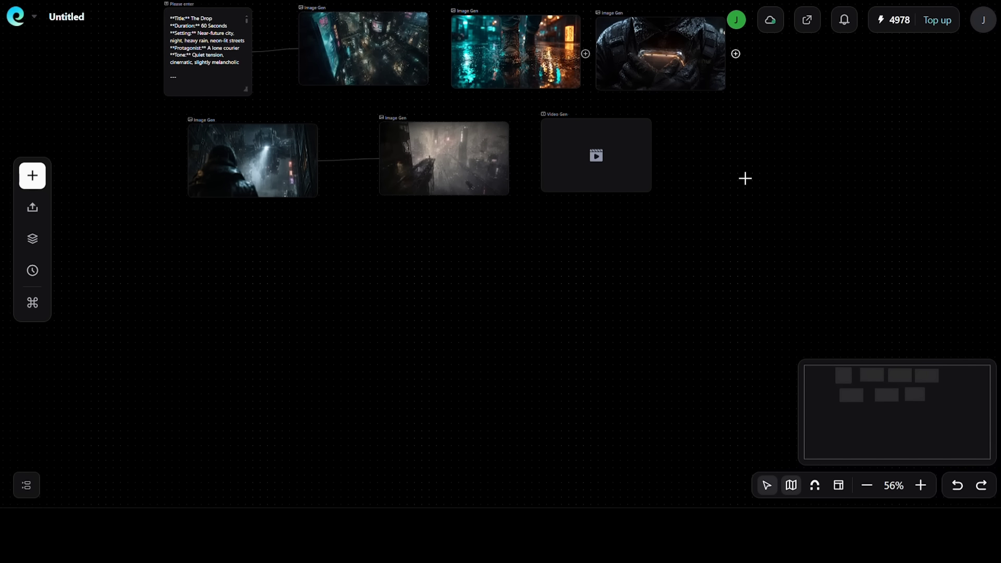
{"action": "left_click", "coordinate": [582, 161]}
{"action": "left_click", "coordinate": [492, 317]}
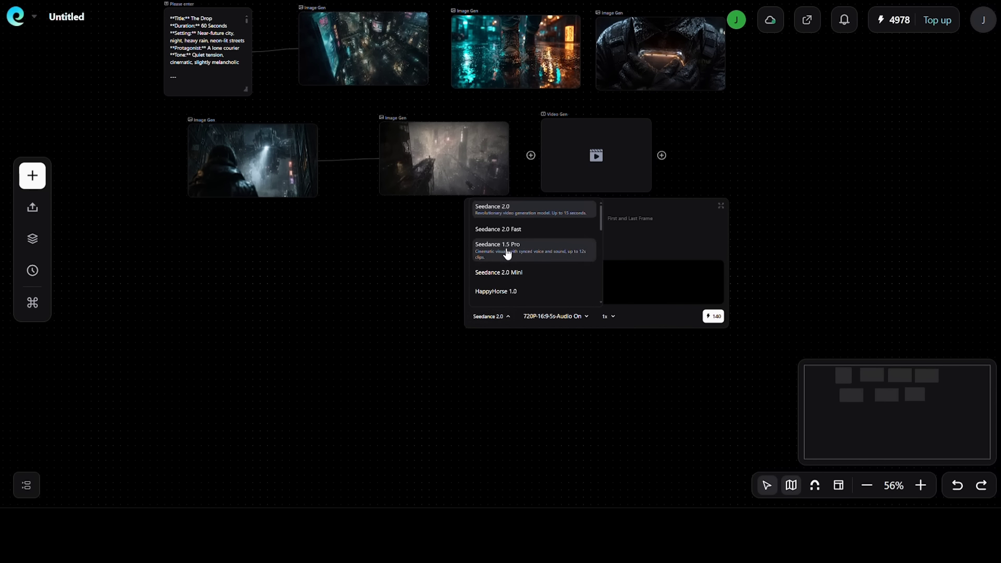
{"action": "scroll", "coordinate": [519, 266], "scroll_direction": "down", "scroll_amount": 2}
{"action": "scroll", "coordinate": [519, 265], "scroll_direction": "down", "scroll_amount": 1}
{"action": "scroll", "coordinate": [519, 266], "scroll_direction": "down", "scroll_amount": 4}
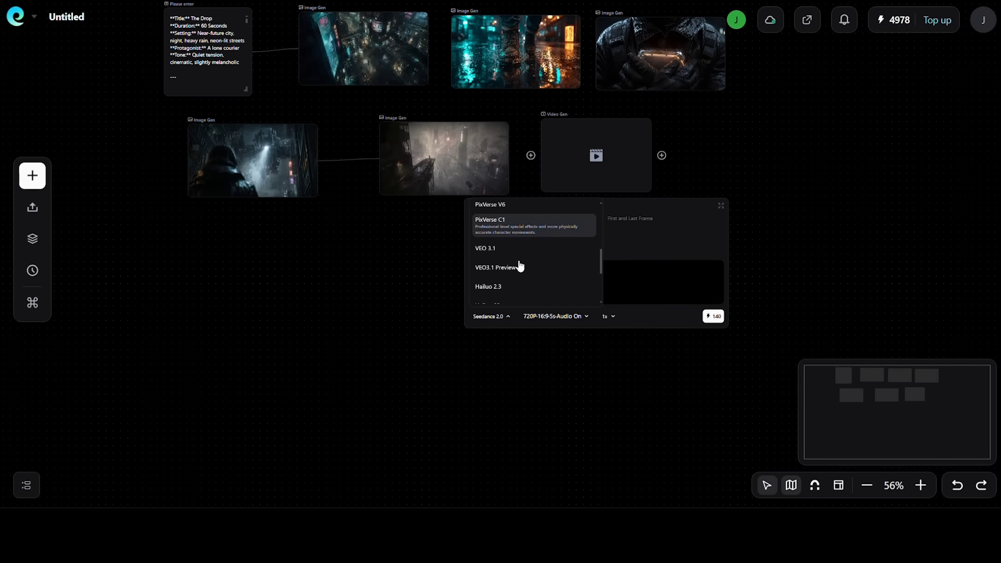
{"action": "scroll", "coordinate": [541, 271], "scroll_direction": "down", "scroll_amount": 3}
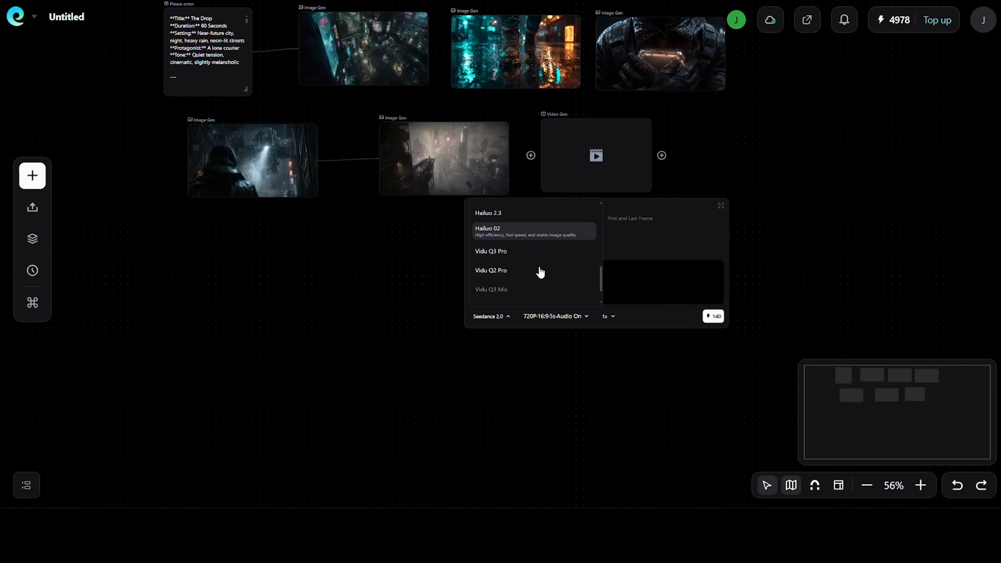
{"action": "scroll", "coordinate": [540, 272], "scroll_direction": "up", "scroll_amount": 6}
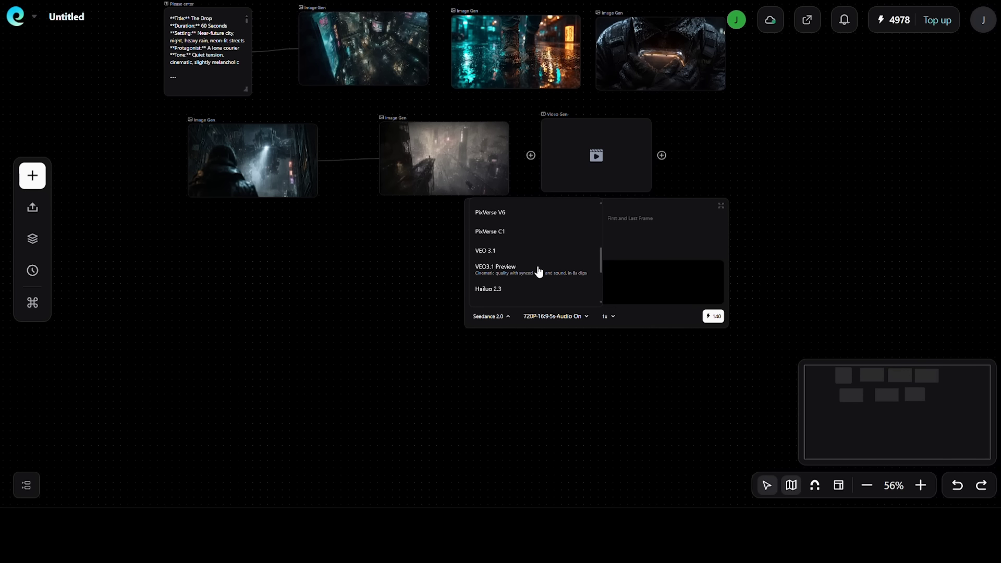
{"action": "scroll", "coordinate": [533, 256], "scroll_direction": "up", "scroll_amount": 2}
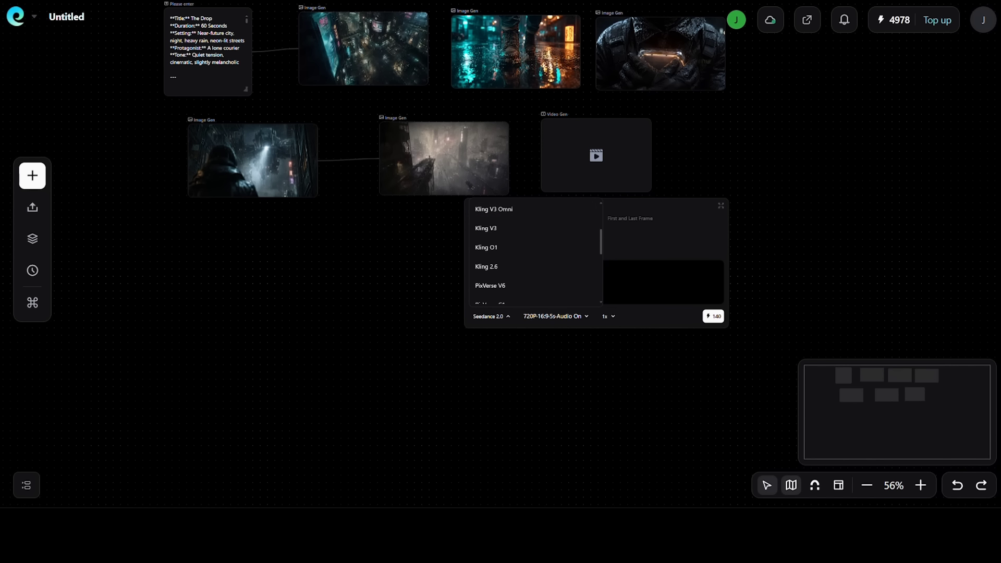
{"action": "left_click", "coordinate": [522, 238]}
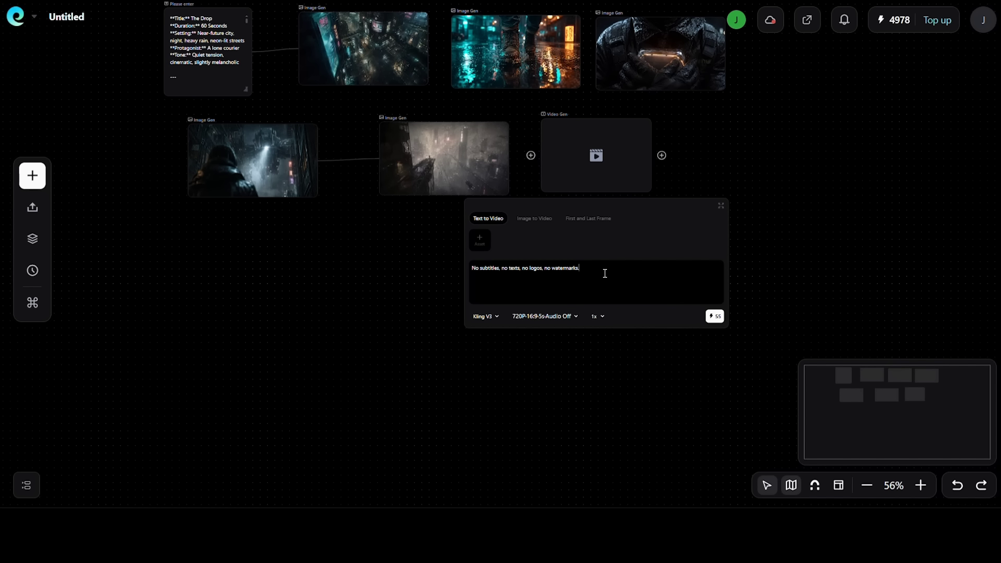
Clear the video node's default prompt and attach the aerial city image from the library's group_1 as its source
{"action": "left_click_drag", "start_coordinate": [605, 273], "coordinate": [448, 273]}
{"action": "left_click", "coordinate": [444, 274]}
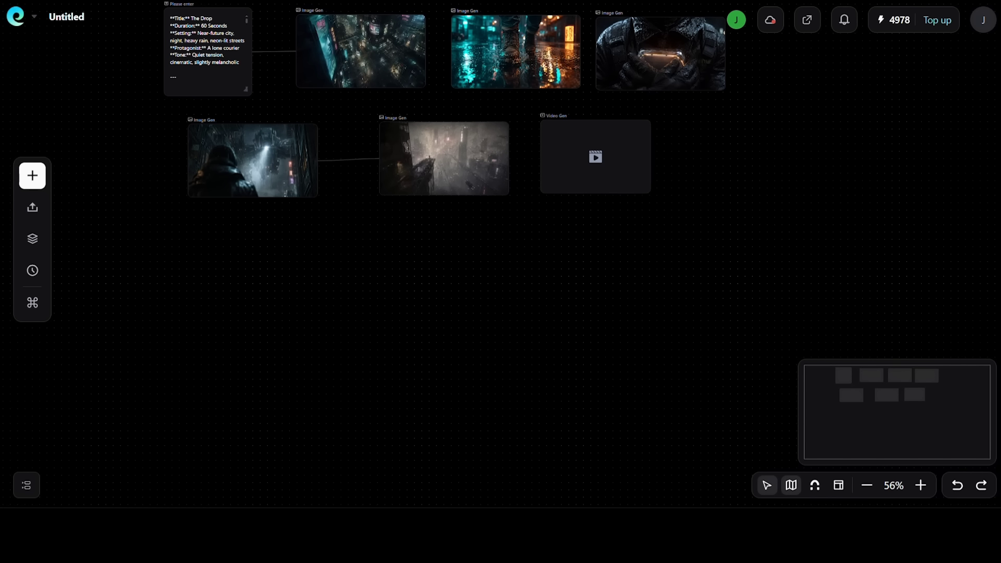
{"action": "left_click", "coordinate": [594, 159]}
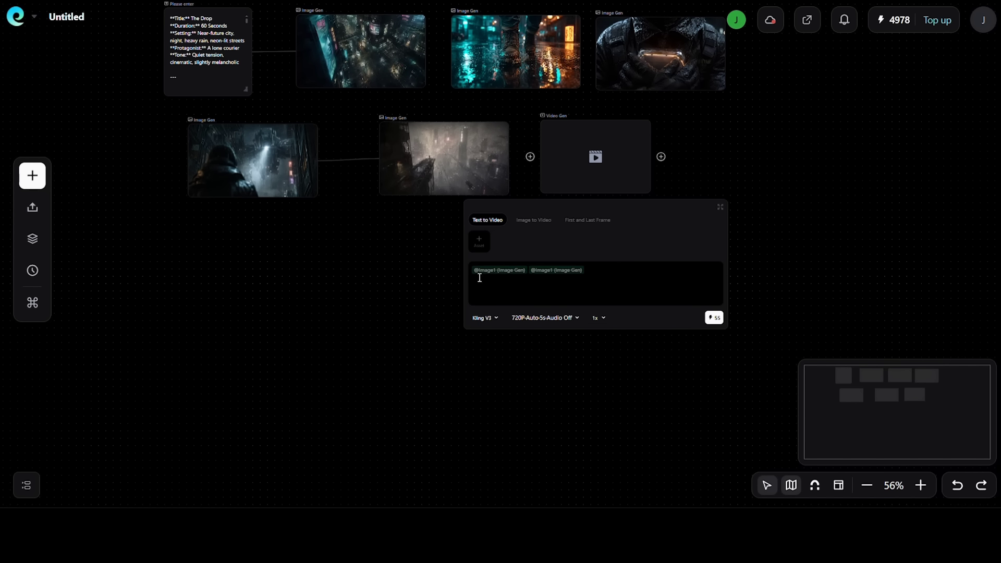
{"action": "left_click", "coordinate": [483, 245]}
{"action": "left_click", "coordinate": [199, 212]}
{"action": "mouse_move", "coordinate": [198, 209]}
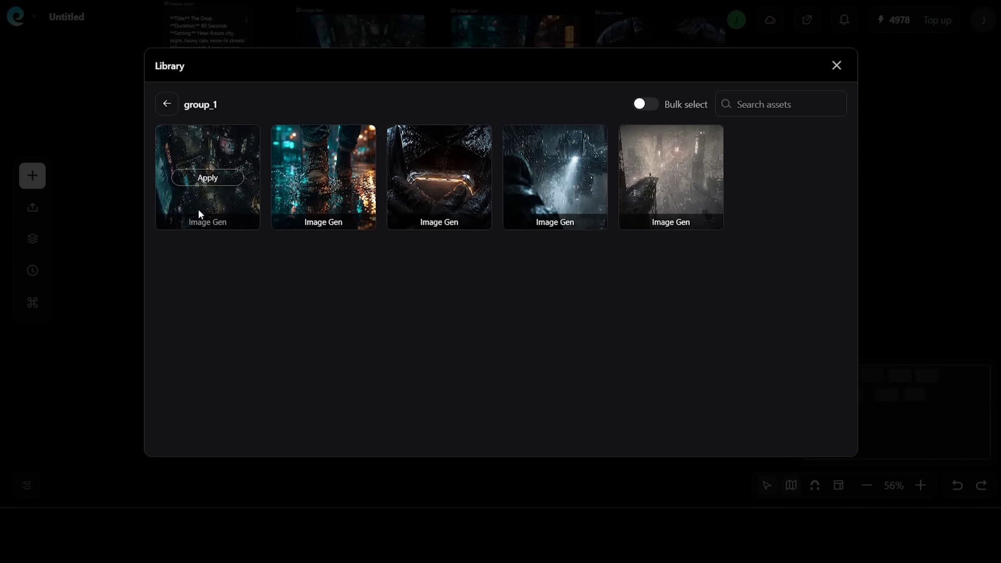
{"action": "left_click", "coordinate": [207, 177]}
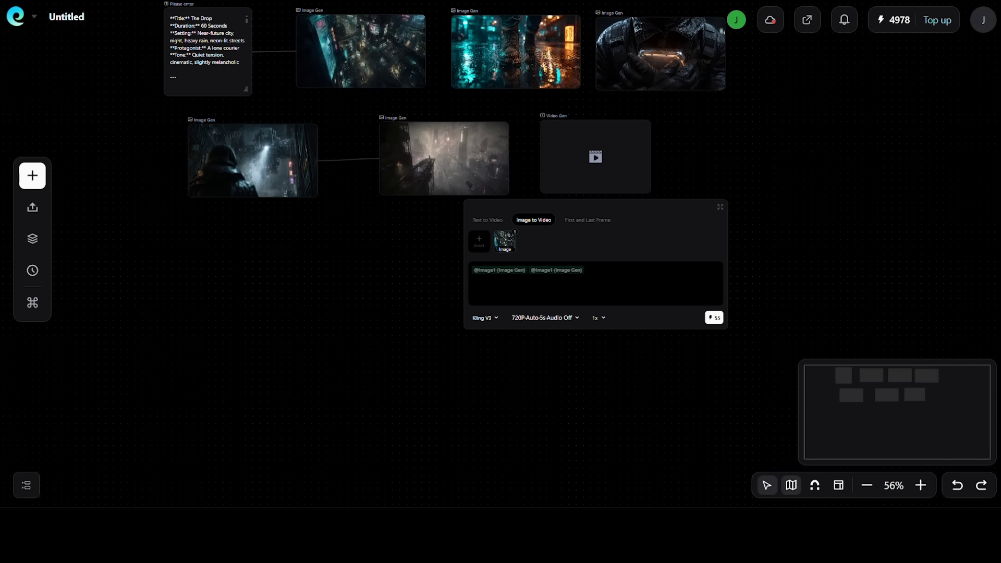
Set the prompt to "Slow pull back from the city grid, subtle camera drift right, rain falling across the frame, hold on the neon reflections below." and generate
{"action": "key", "text": "BackSpace"}
{"action": "key", "text": "BackSpace"}
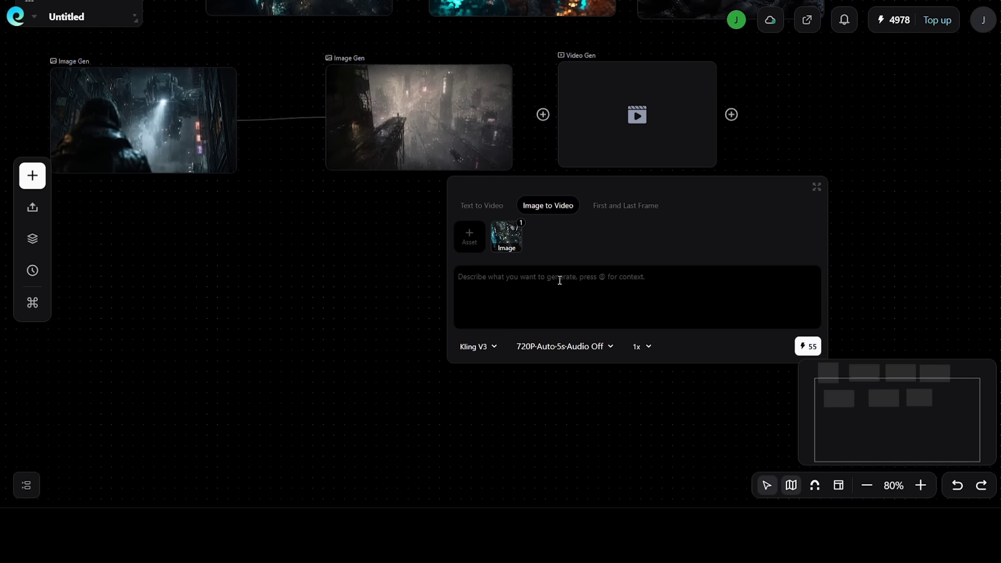
{"action": "type", "text": "Slow pull back from the city grid, subtle camera drift right, rain falling across the frame, hold on the neon reflections below."}
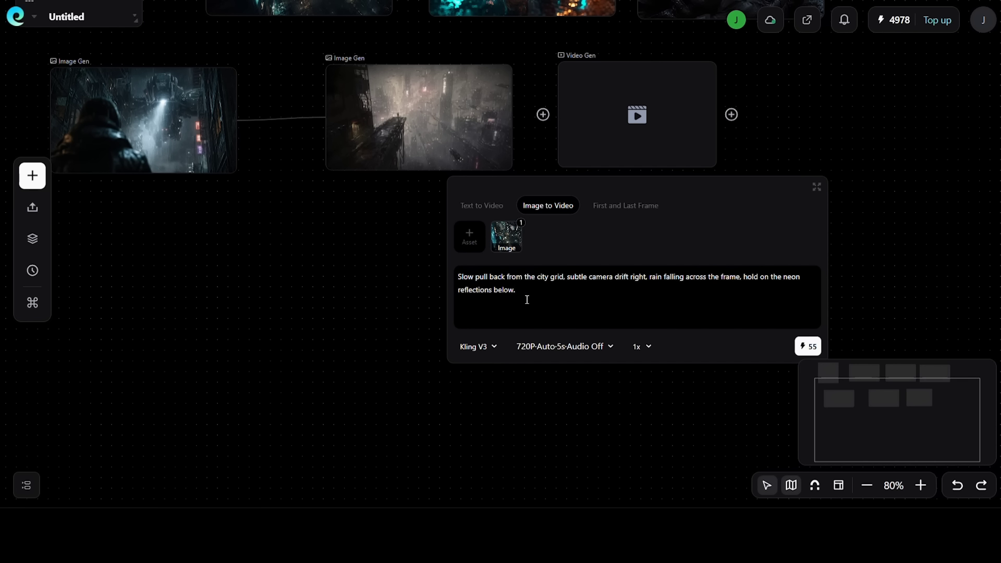
{"action": "left_click", "coordinate": [815, 349]}
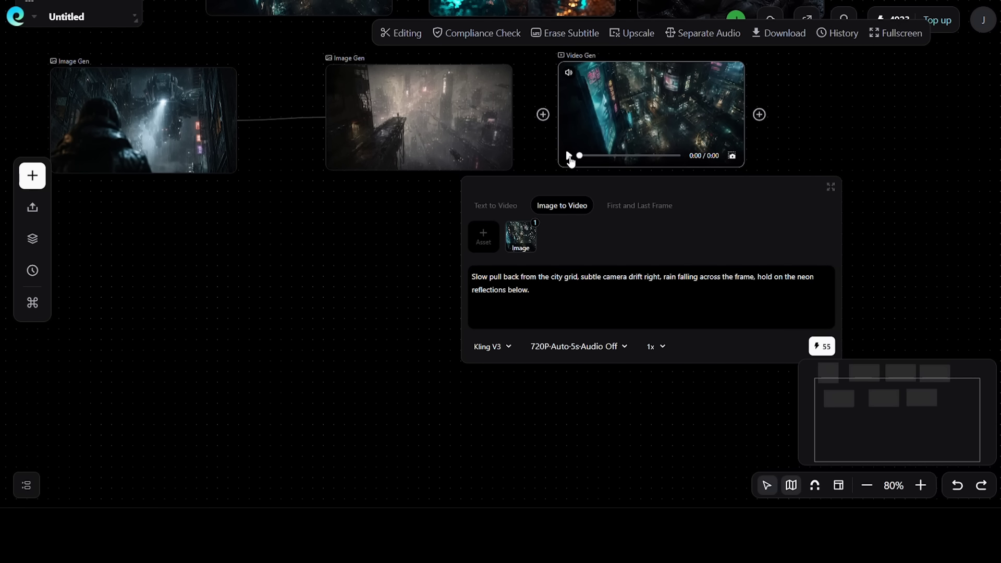
Play the generated city video in the enlarged preview, then close the preview
{"action": "scroll", "coordinate": [667, 132], "scroll_direction": "up", "scroll_amount": 1}
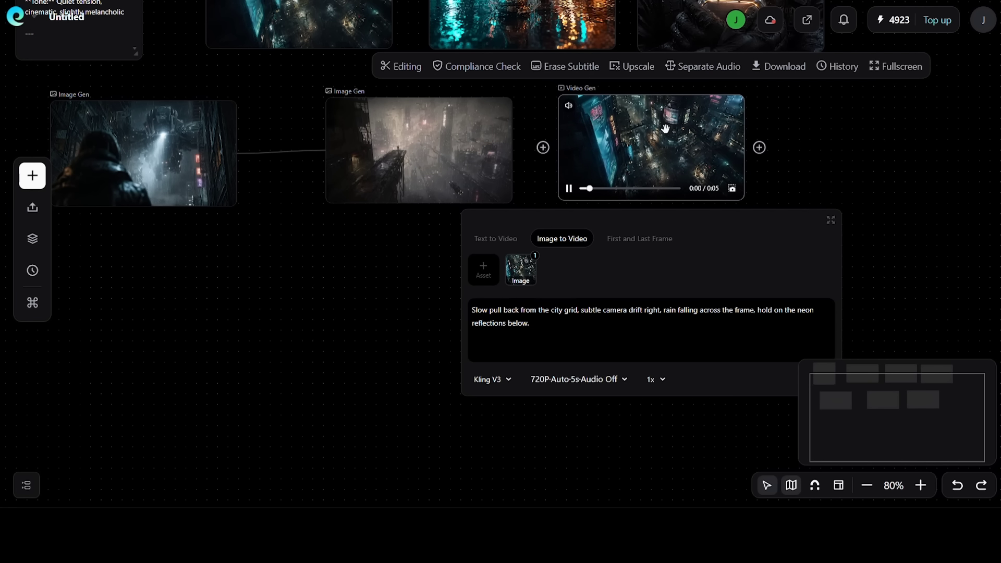
{"action": "left_click", "coordinate": [662, 136]}
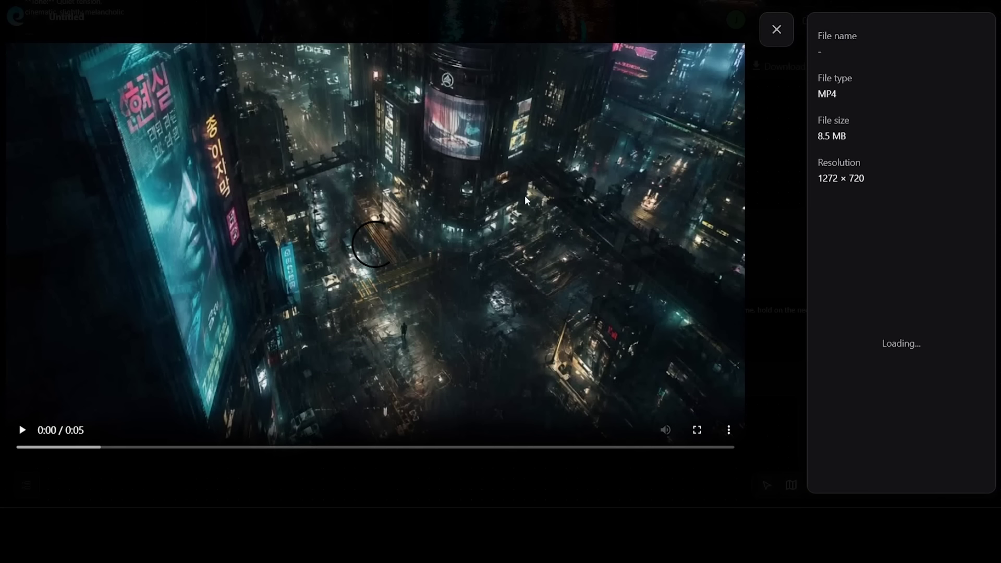
{"action": "left_click", "coordinate": [22, 430]}
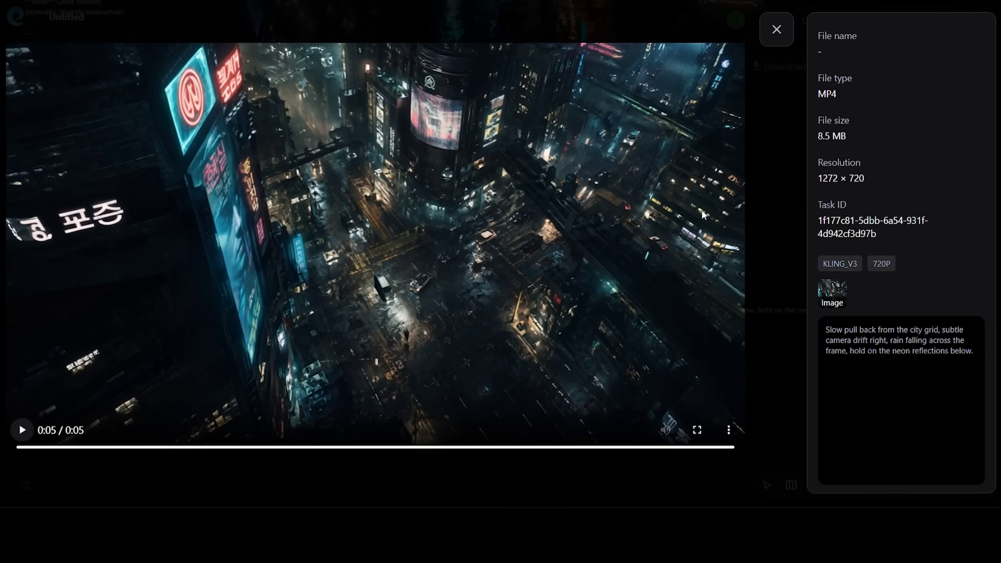
{"action": "left_click", "coordinate": [777, 29]}
Add a second video node and set its model to VEO 3.1
{"action": "left_click", "coordinate": [759, 147]}
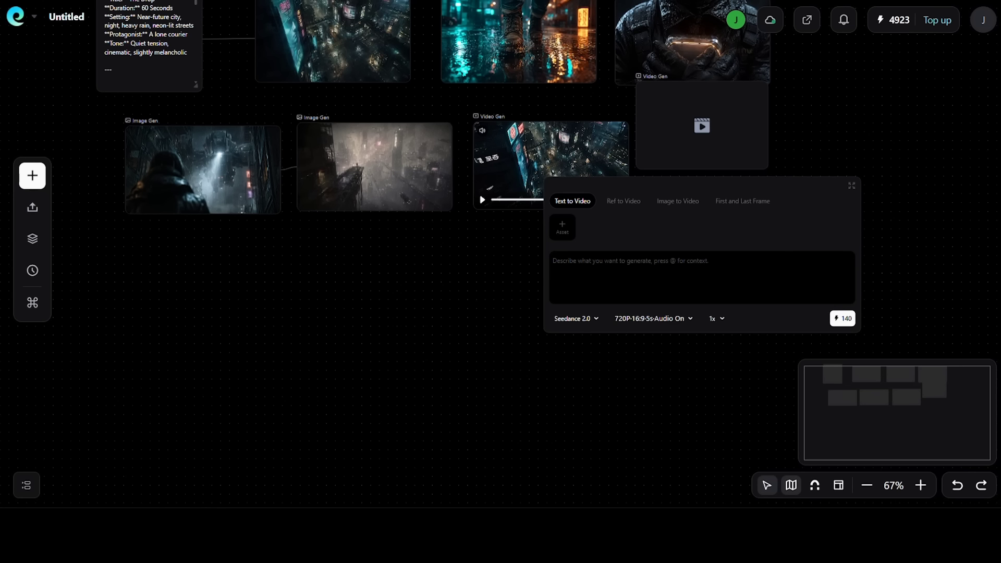
{"action": "left_click", "coordinate": [574, 319]}
{"action": "scroll", "coordinate": [591, 250], "scroll_direction": "down", "scroll_amount": 10}
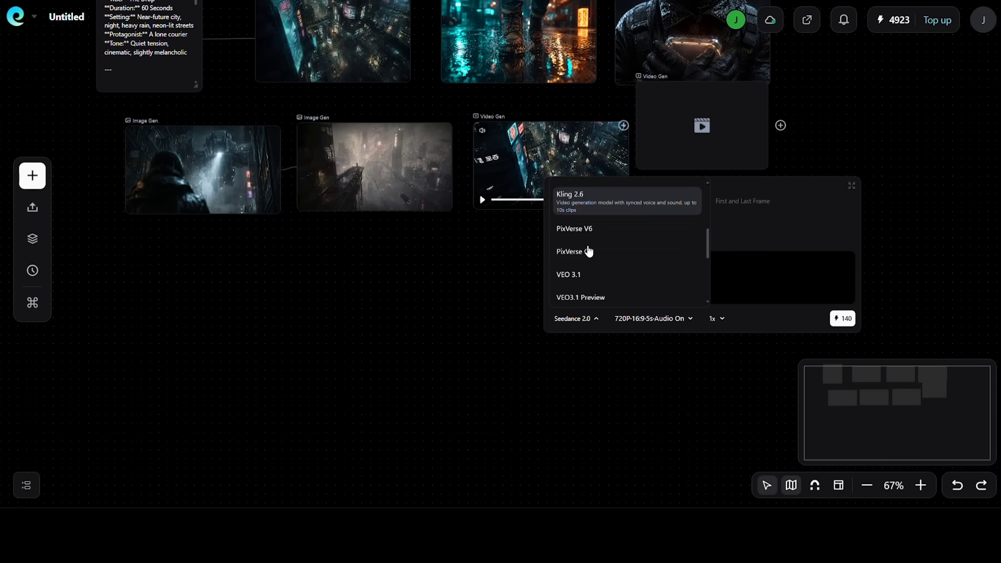
{"action": "left_click", "coordinate": [589, 252]}
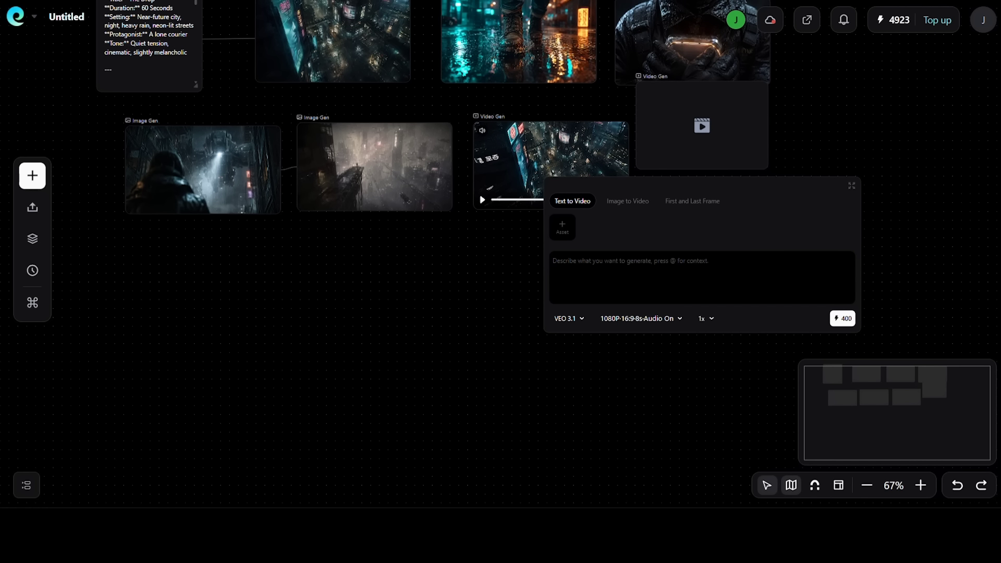
Attach the boots-in-puddle image from the library's group_1 as the second video node's source
{"action": "left_click", "coordinate": [561, 231]}
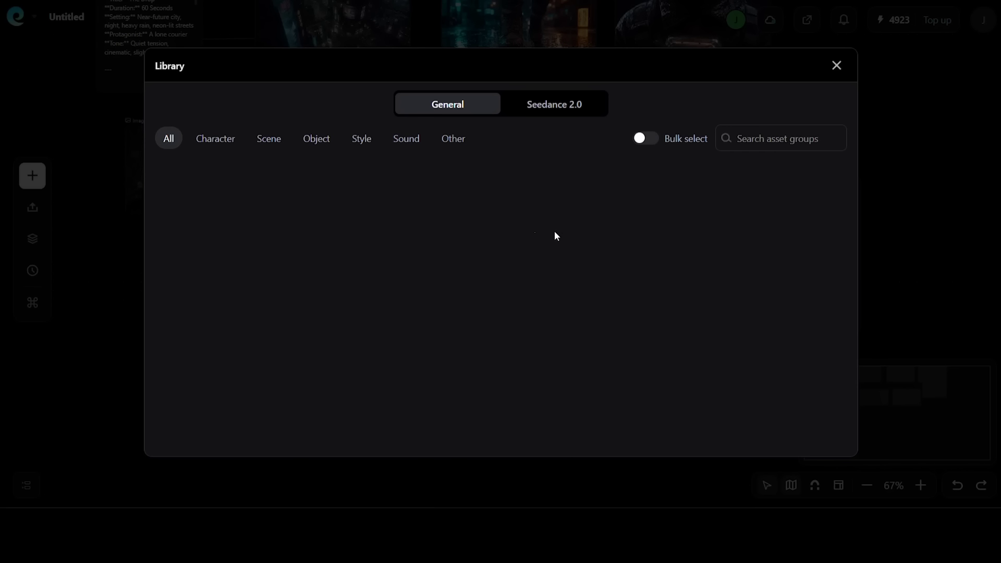
{"action": "left_click", "coordinate": [209, 199]}
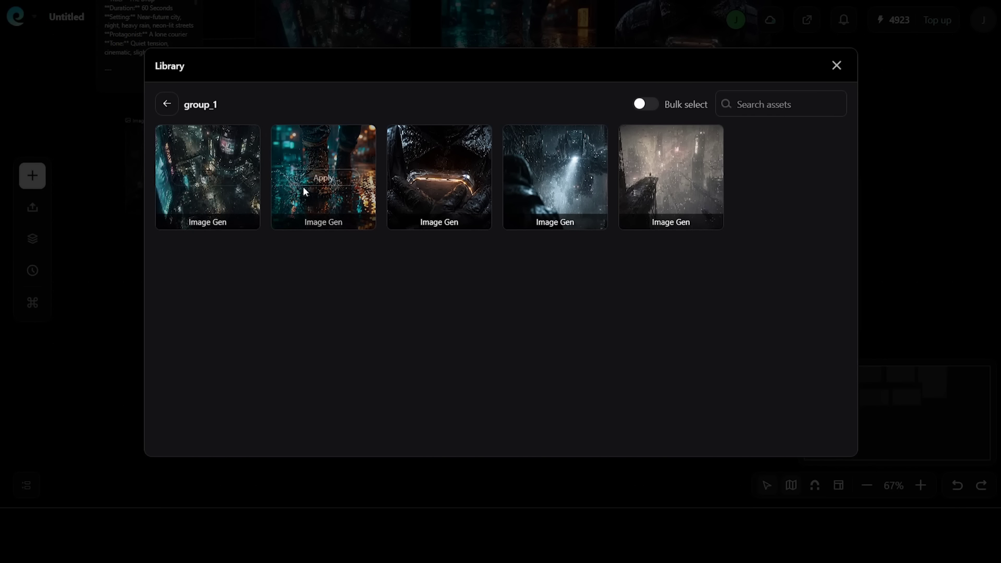
{"action": "left_click", "coordinate": [324, 178]}
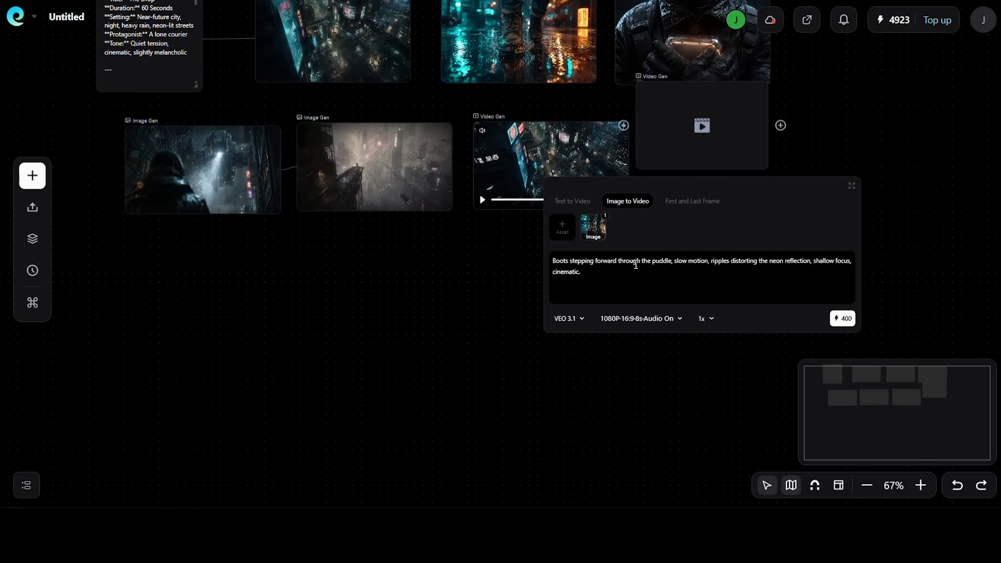
Generate the boots clip from the prompt "Boots stepping forward through the puddle, slow motion, ripples distorting the neon reflection, shallow focus, cinematic."
{"action": "left_click_drag", "start_coordinate": [555, 263], "coordinate": [845, 259]}
{"action": "left_click", "coordinate": [849, 259]}
{"action": "left_click_drag", "start_coordinate": [551, 273], "coordinate": [588, 275]}
{"action": "left_click", "coordinate": [589, 275]}
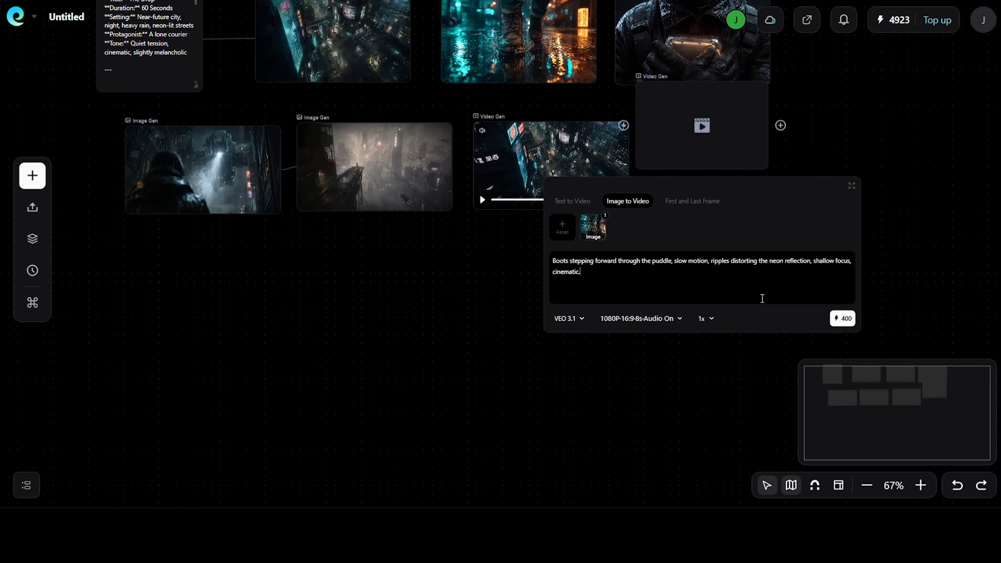
{"action": "left_click", "coordinate": [845, 322]}
Open the generated boots video in the enlarged preview and play it
{"action": "double_click", "coordinate": [204, 361]}
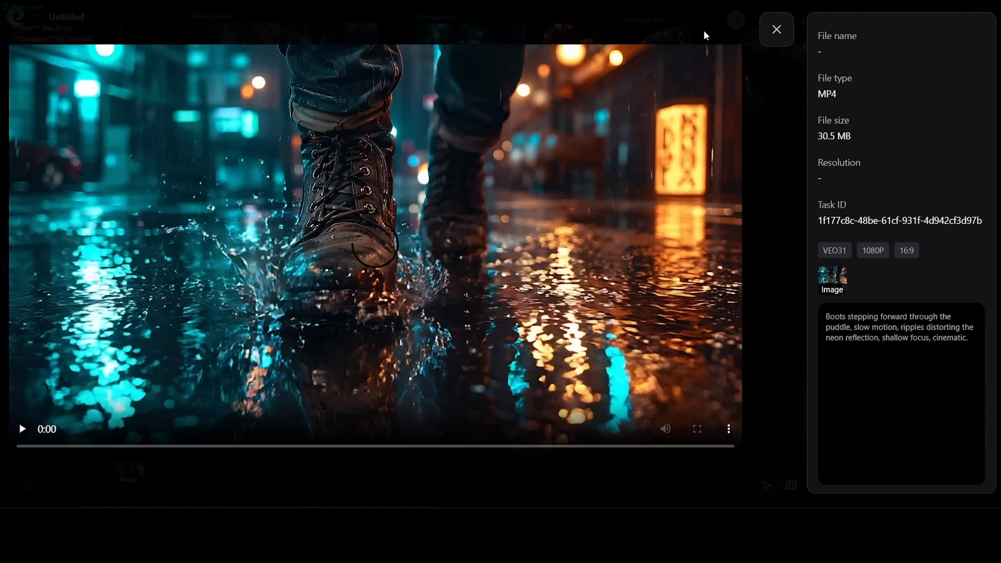
{"action": "left_click", "coordinate": [28, 436]}
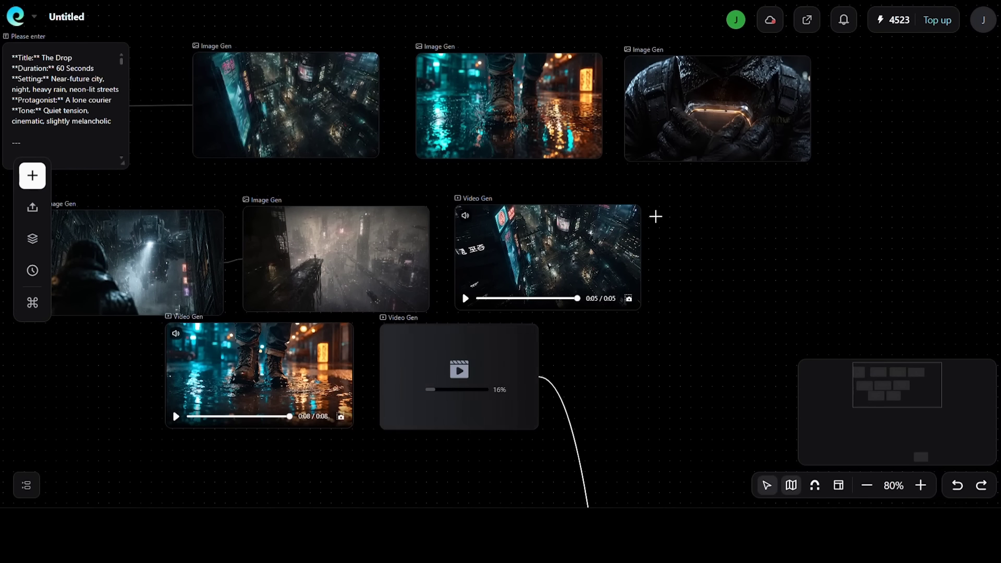
Examine the third video node's source and prompt, and review the generated clips across the canvas
{"action": "scroll", "coordinate": [709, 257], "scroll_direction": "down", "scroll_amount": 3}
{"action": "left_click", "coordinate": [500, 272]}
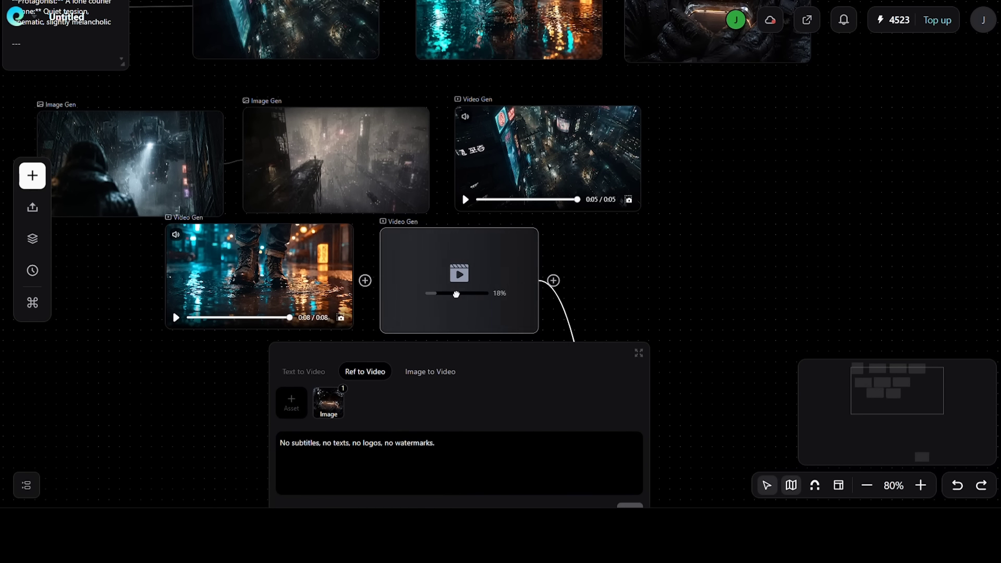
{"action": "scroll", "coordinate": [787, 118], "scroll_direction": "down", "scroll_amount": 5}
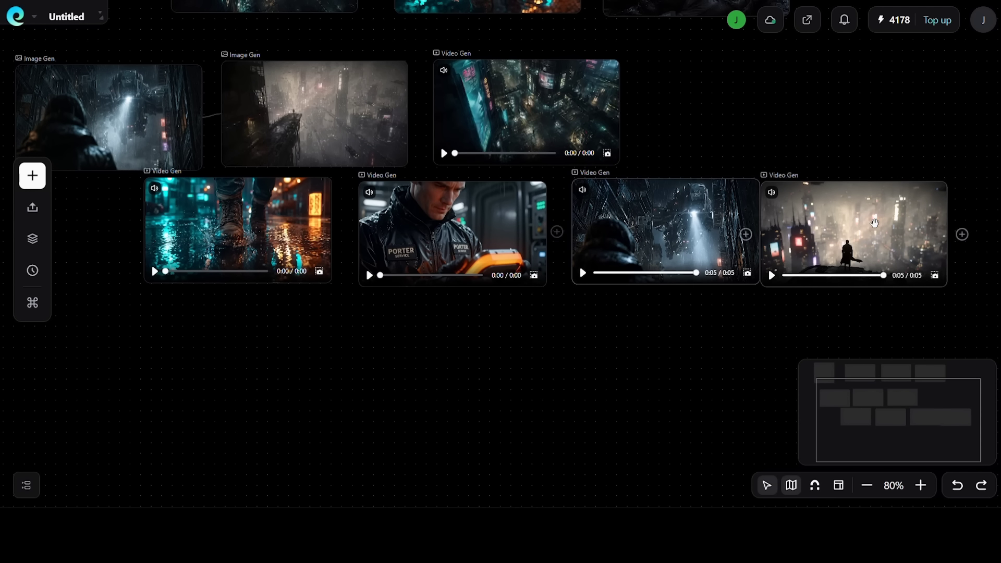
{"action": "left_click", "coordinate": [921, 486]}
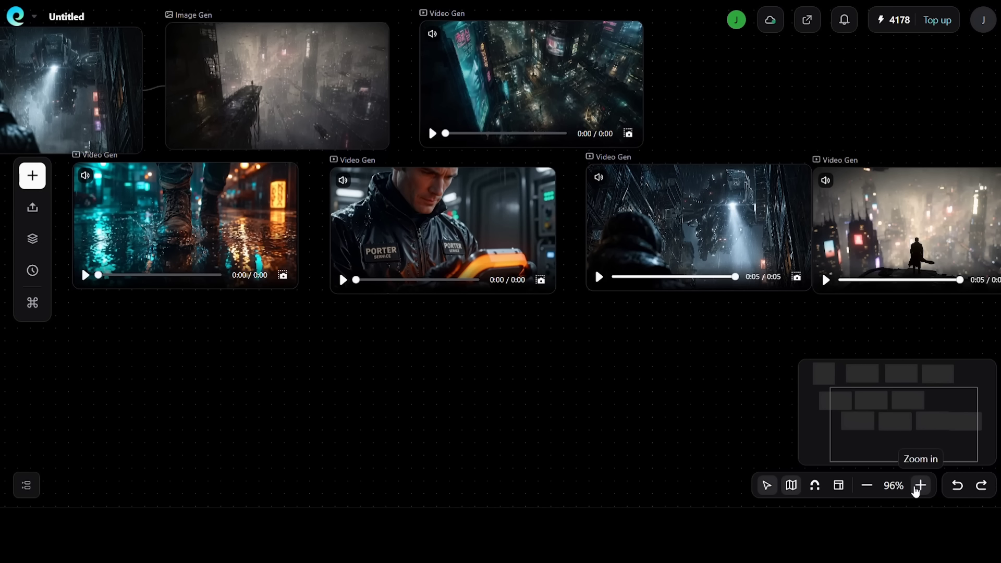
{"action": "left_click", "coordinate": [867, 485]}
{"action": "left_click", "coordinate": [867, 485]}
{"action": "left_click", "coordinate": [867, 488]}
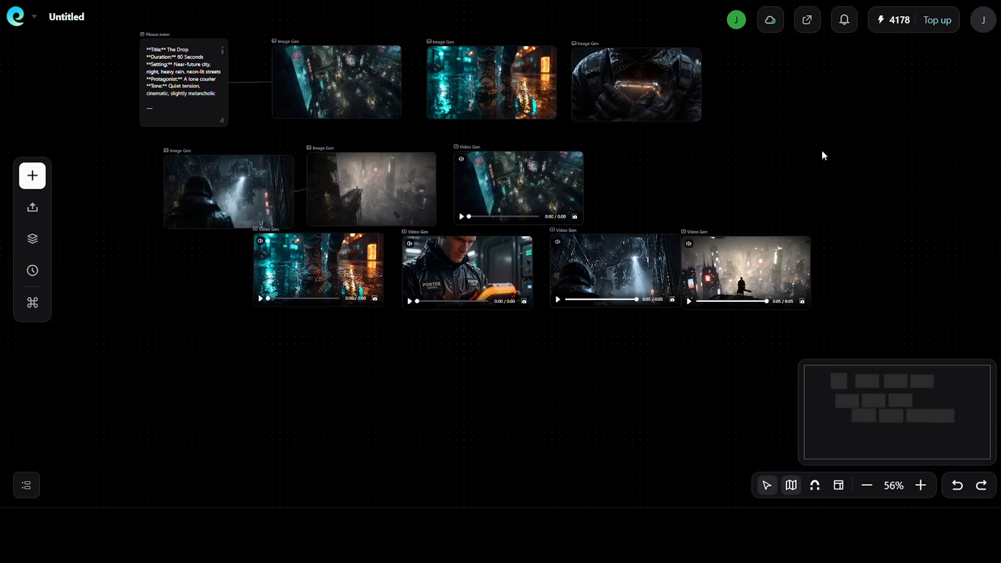
{"action": "scroll", "coordinate": [835, 154], "scroll_direction": "up", "scroll_amount": 1}
{"action": "scroll", "coordinate": [836, 155], "scroll_direction": "down", "scroll_amount": 2}
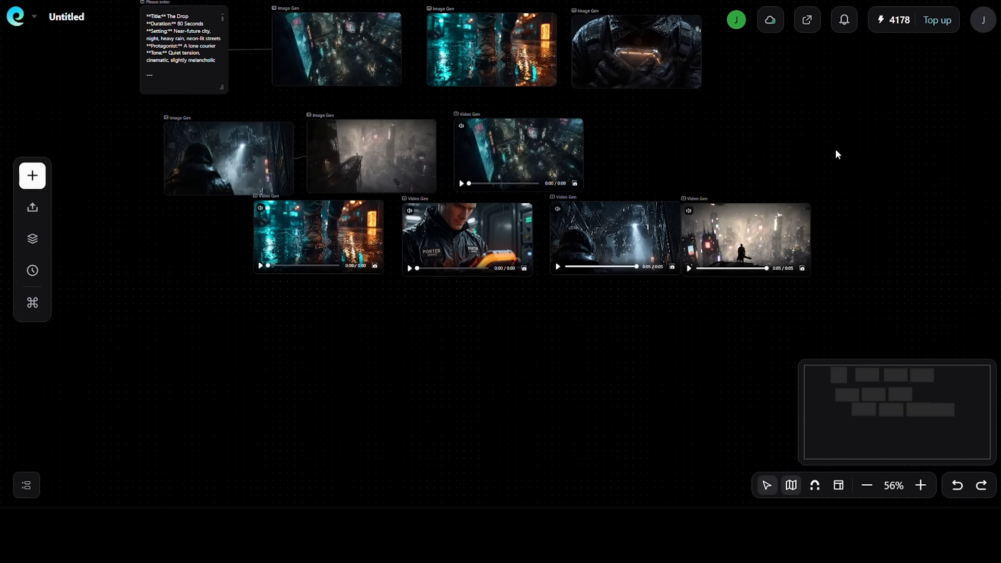
{"action": "left_click", "coordinate": [867, 489]}
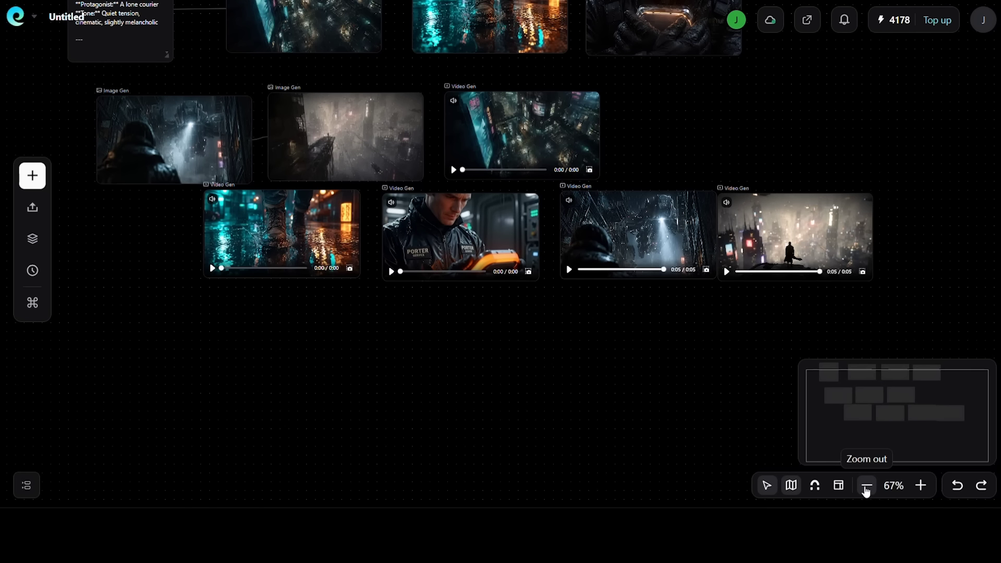
{"action": "left_click", "coordinate": [867, 489]}
{"action": "left_click", "coordinate": [867, 489]}
{"action": "left_click", "coordinate": [917, 489]}
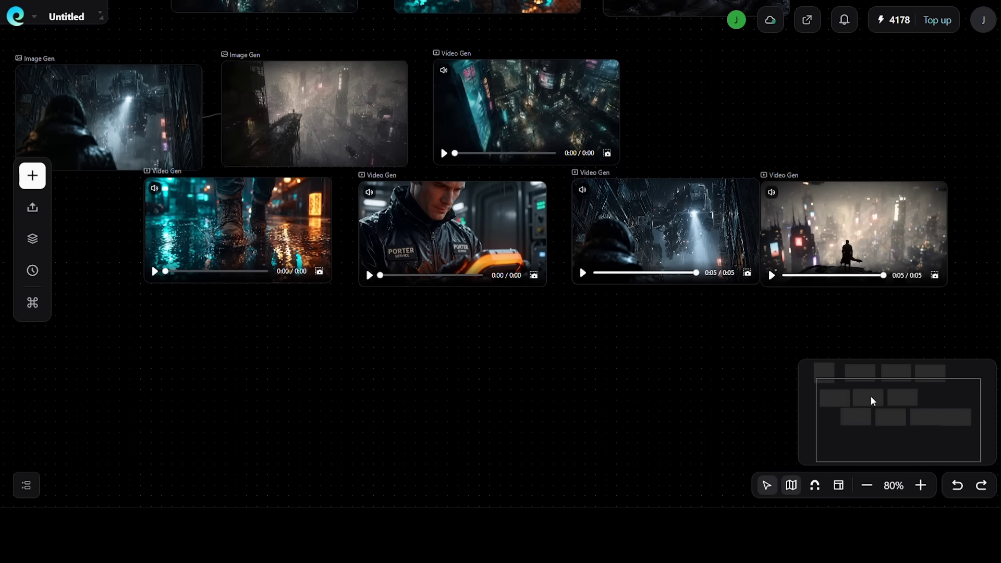
Add an audio node to the canvas and set its model to ElevenLabs V3
{"action": "left_click", "coordinate": [35, 180]}
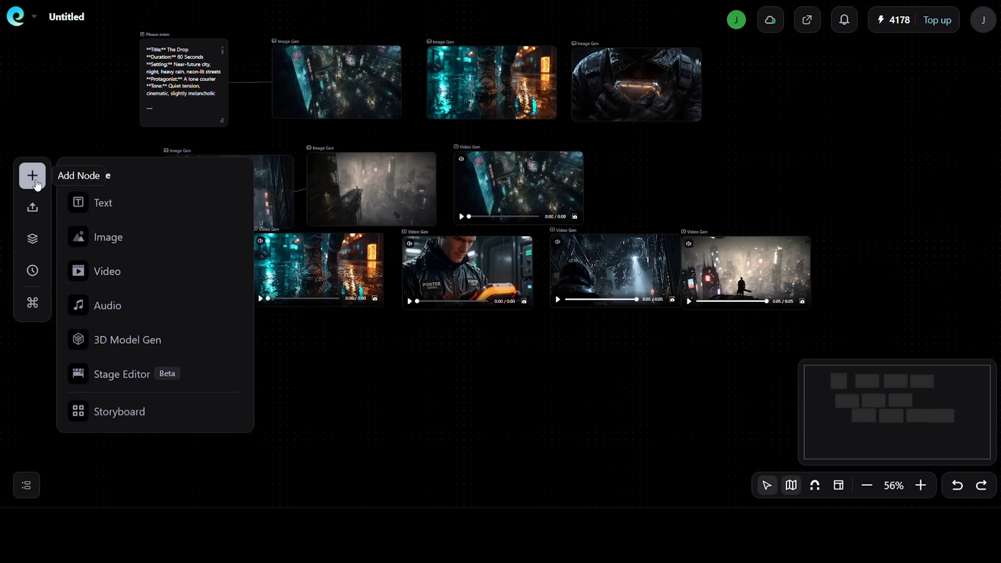
{"action": "left_click", "coordinate": [145, 306]}
{"action": "left_click", "coordinate": [170, 328]}
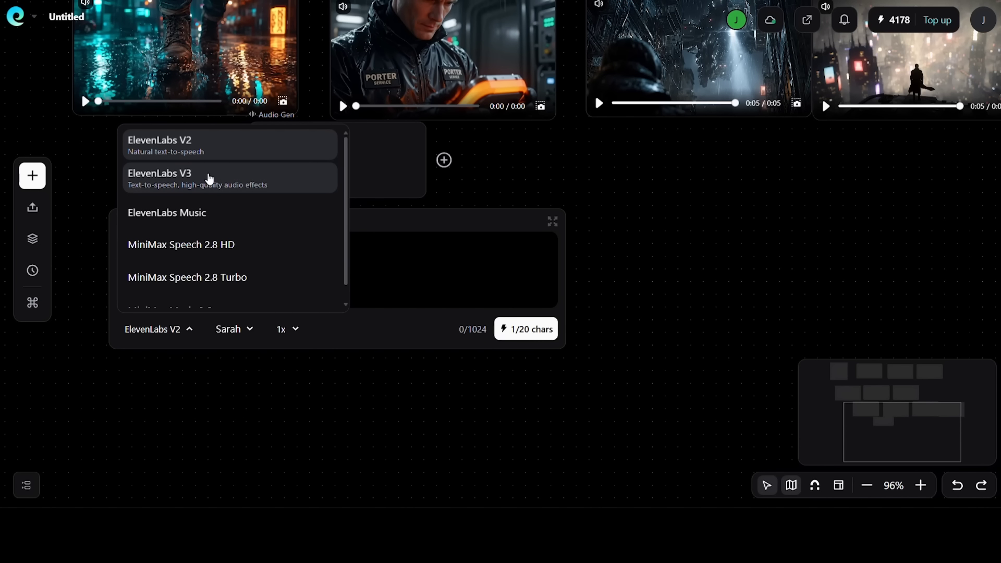
{"action": "left_click", "coordinate": [209, 179]}
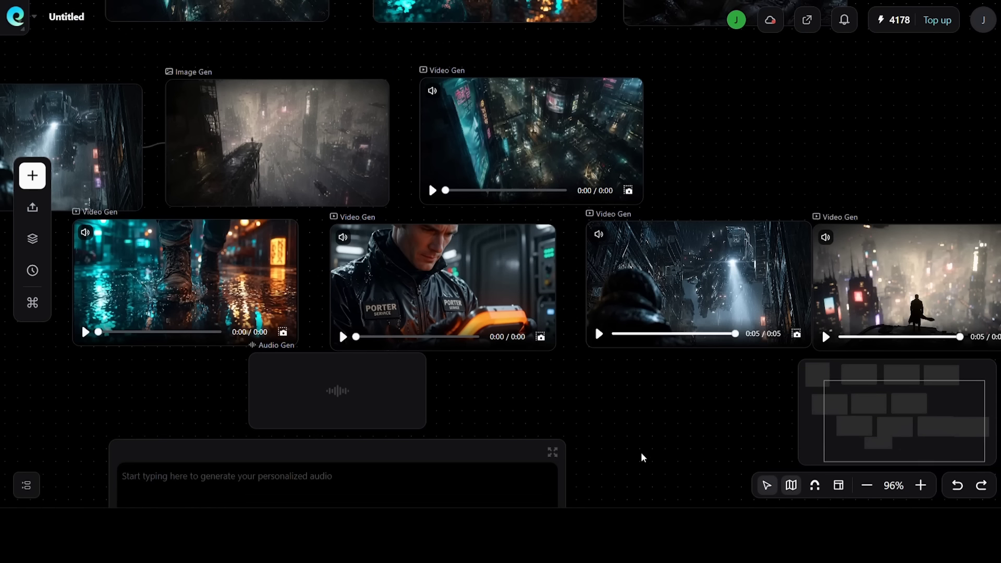
{"action": "scroll", "coordinate": [632, 409], "scroll_direction": "down", "scroll_amount": 5}
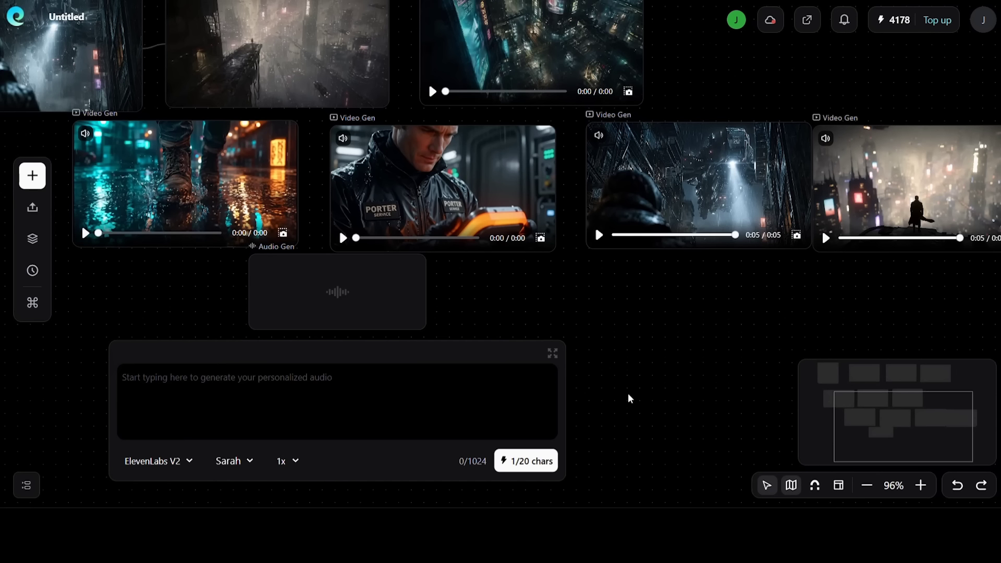
{"action": "left_click", "coordinate": [169, 327]}
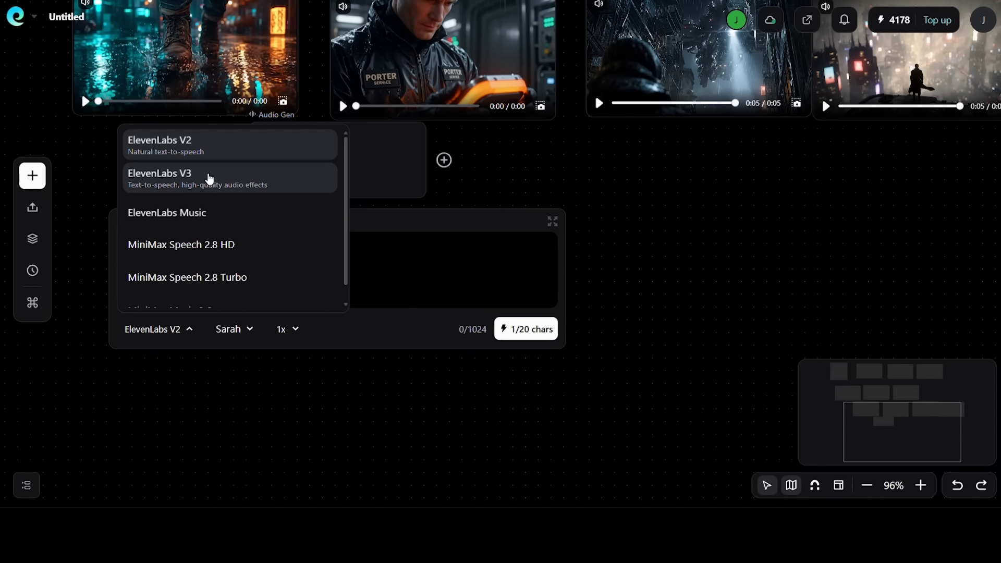
{"action": "left_click", "coordinate": [207, 178]}
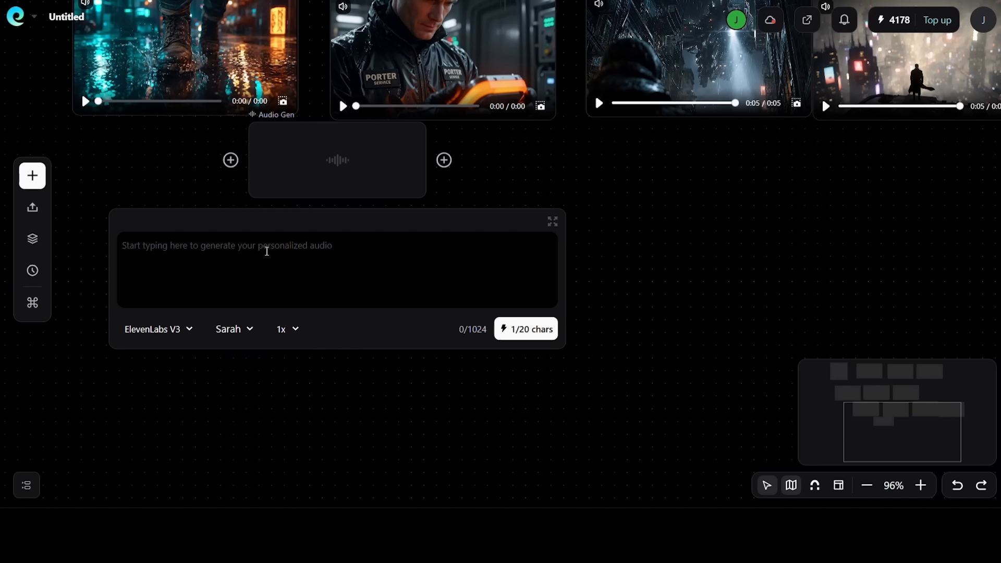
Generate audio from the prompt "Ambient electronic score, slow build, melancholic undertone, sparse piano over soft synthesizer bed, cinematic, no percussion, sixty seconds."
{"action": "type", "text": "Ambient electronic score, slow build, melancholic undertone, sparse piano over soft synthesizer bed, cinematic, no percussion, sixty seconds.\""}
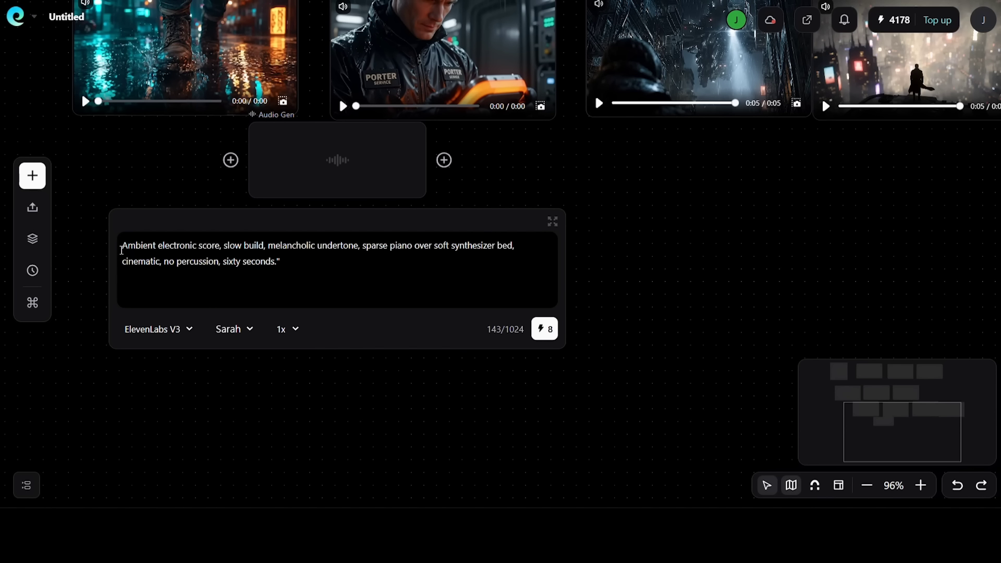
{"action": "left_click_drag", "start_coordinate": [122, 245], "coordinate": [521, 248]}
{"action": "left_click", "coordinate": [521, 247]}
{"action": "left_click_drag", "start_coordinate": [123, 262], "coordinate": [277, 264]}
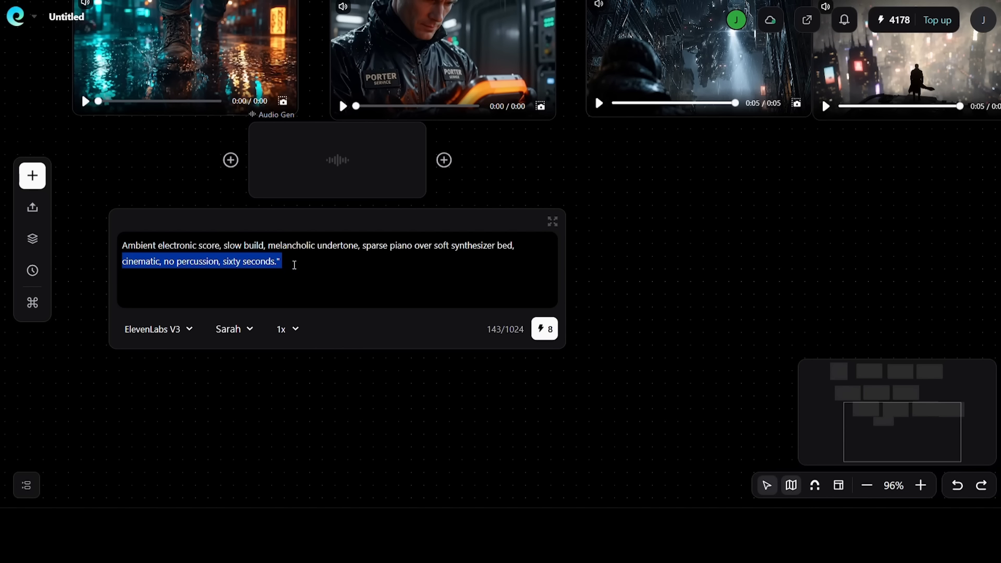
{"action": "left_click", "coordinate": [312, 265]}
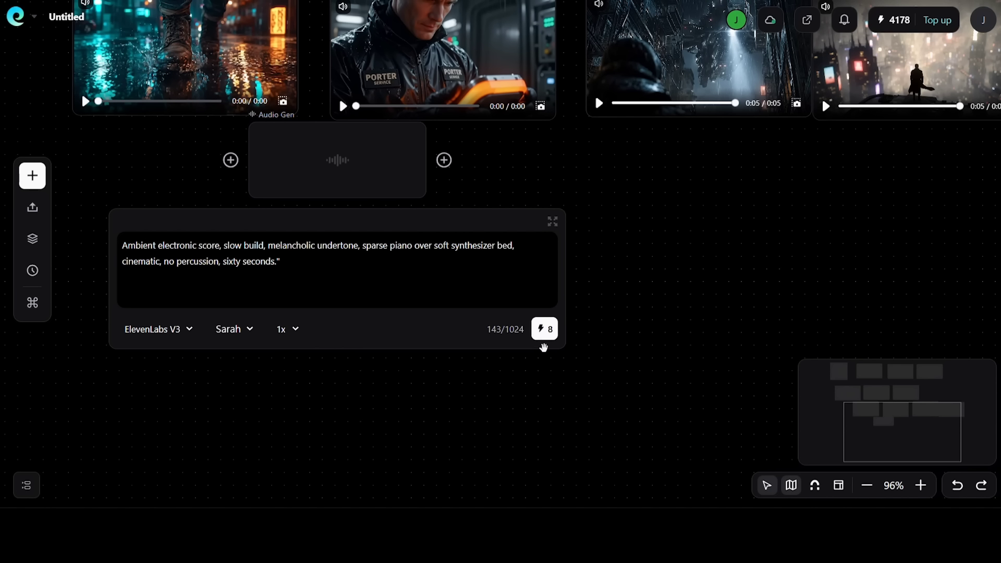
{"action": "left_click", "coordinate": [545, 328]}
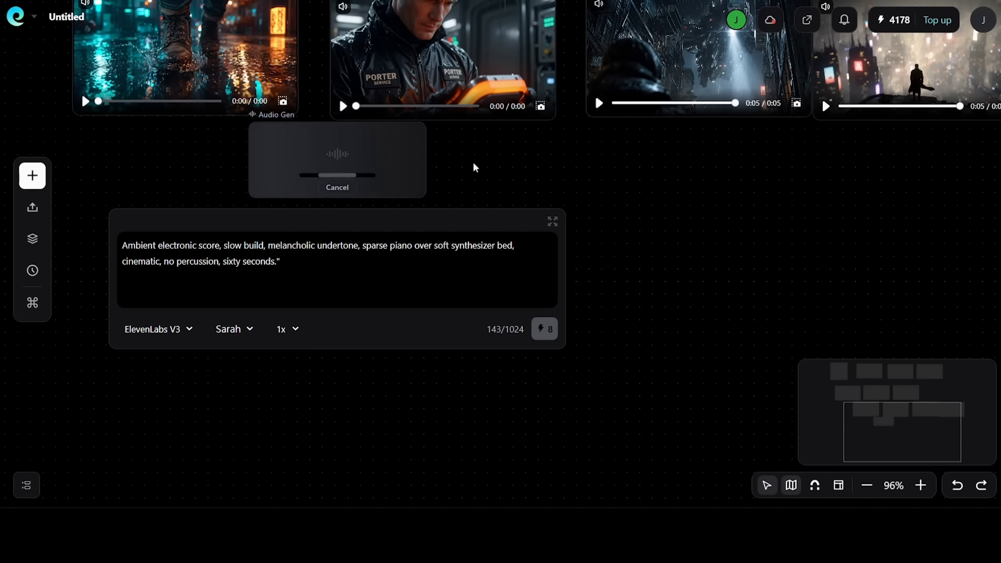
Move the audio node slightly lower beneath the video clips and play the generated audio
{"action": "scroll", "coordinate": [371, 162], "scroll_direction": "up", "scroll_amount": 1}
{"action": "left_click_drag", "start_coordinate": [370, 174], "coordinate": [367, 200]}
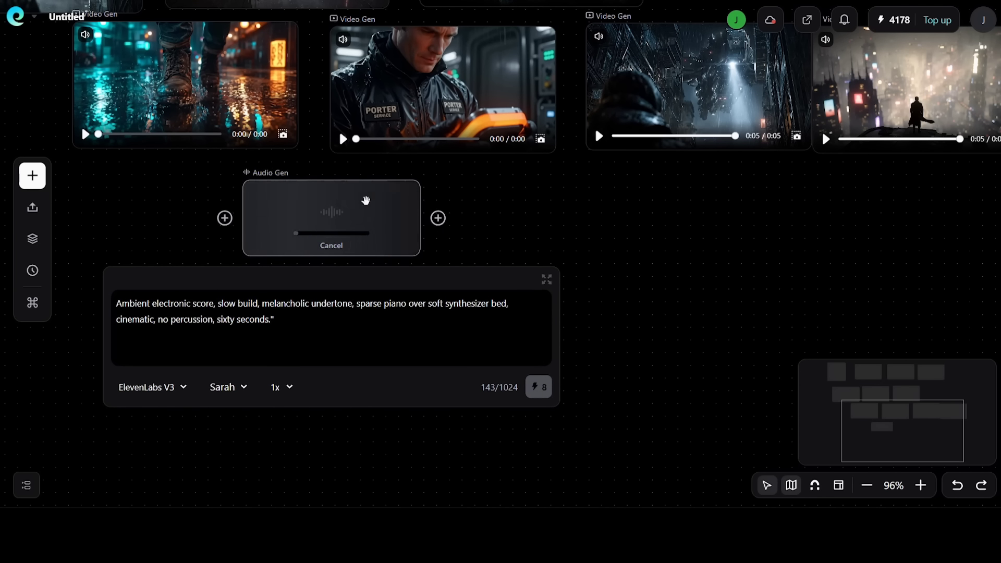
{"action": "left_click", "coordinate": [474, 213]}
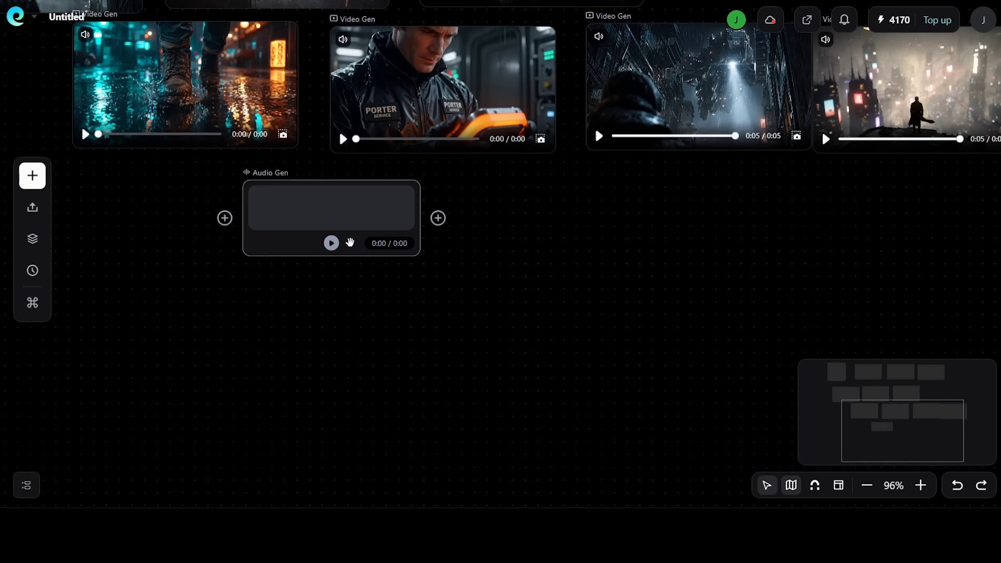
{"action": "left_click", "coordinate": [332, 243]}
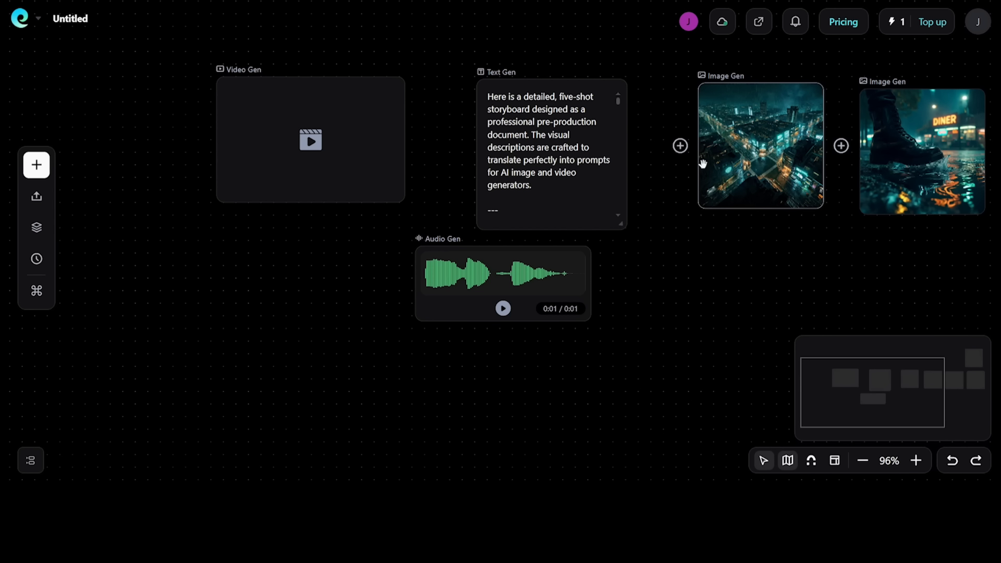
Look at the asset library, return to the workspace and create a new project
{"action": "left_click", "coordinate": [32, 234]}
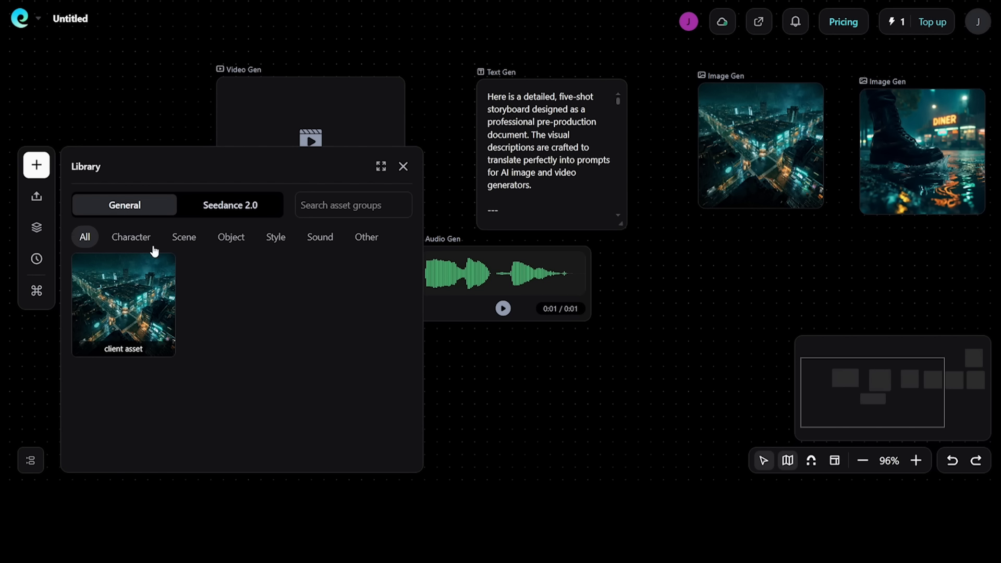
{"action": "left_click", "coordinate": [20, 19]}
{"action": "left_click", "coordinate": [51, 53]}
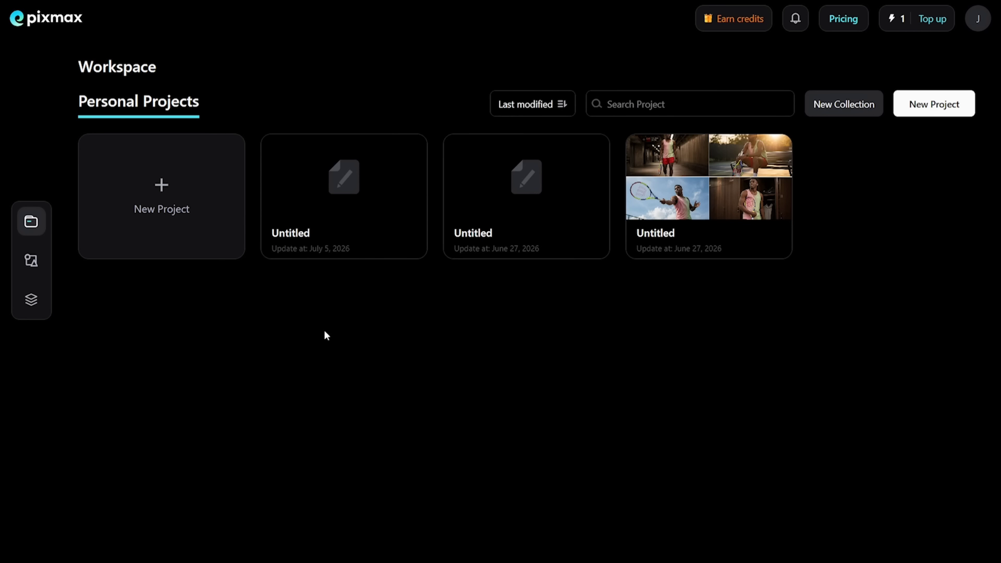
{"action": "left_click", "coordinate": [169, 225]}
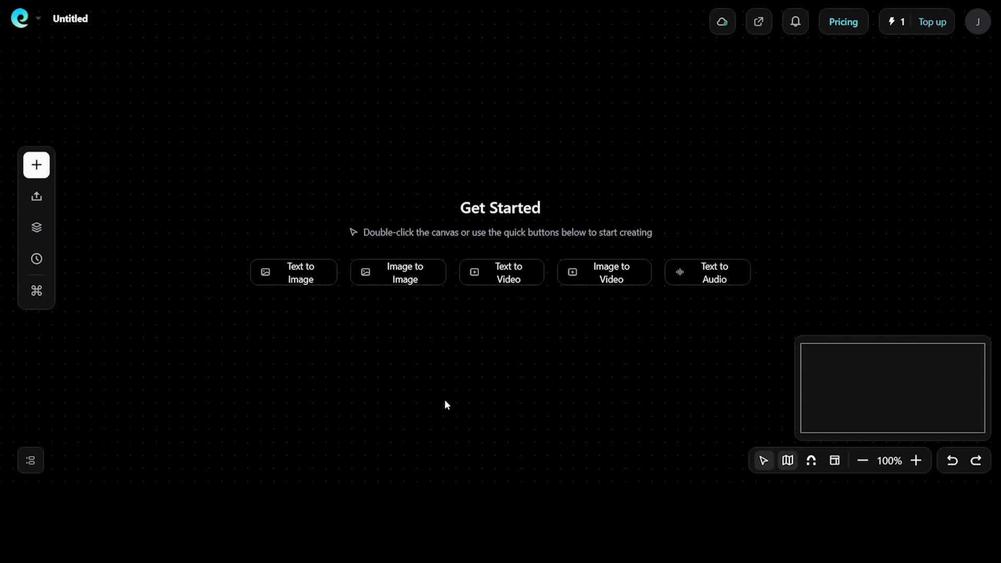
Apply all assets of the library's client asset group to the empty canvas
{"action": "left_click", "coordinate": [36, 227]}
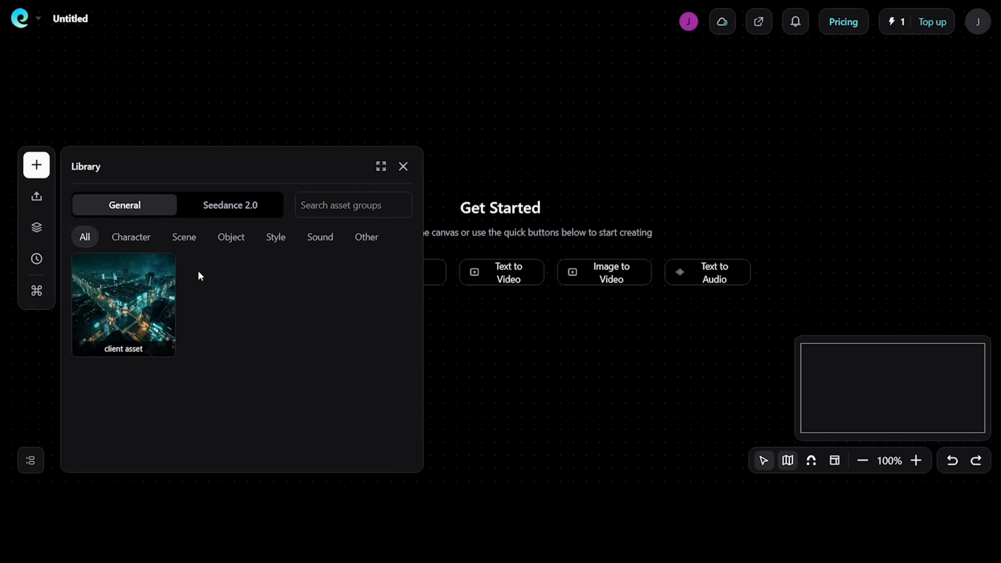
{"action": "mouse_move", "coordinate": [114, 316]}
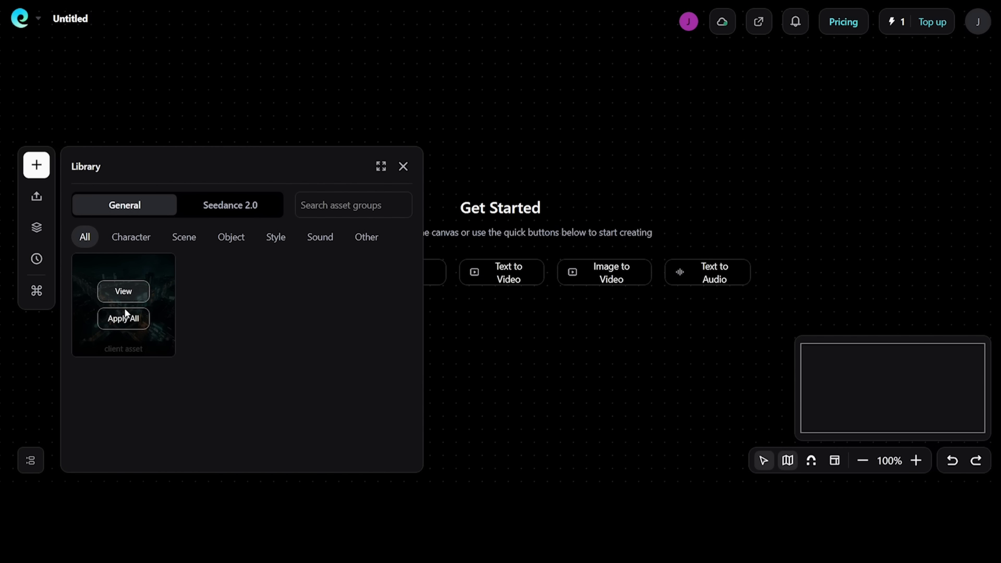
{"action": "left_click", "coordinate": [124, 317]}
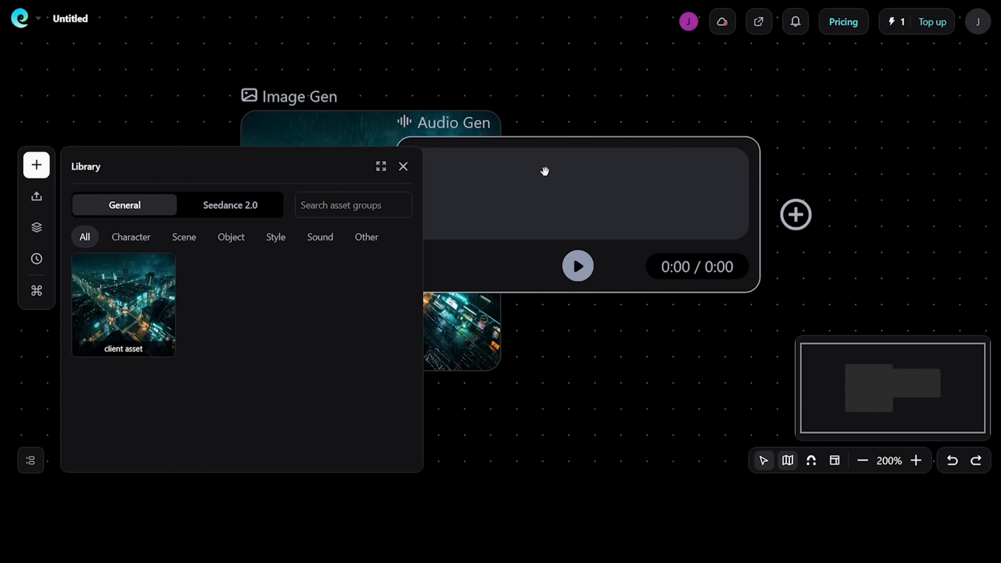
Close the library, move the audio node beside the city image and play the audio
{"action": "left_click", "coordinate": [569, 316]}
{"action": "left_click_drag", "start_coordinate": [529, 176], "coordinate": [668, 195]}
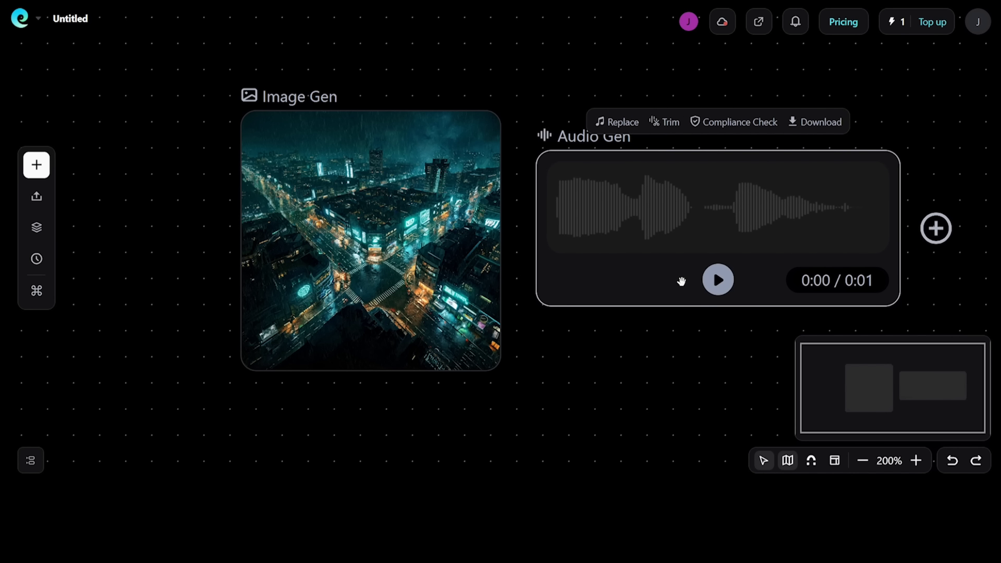
{"action": "left_click", "coordinate": [709, 292]}
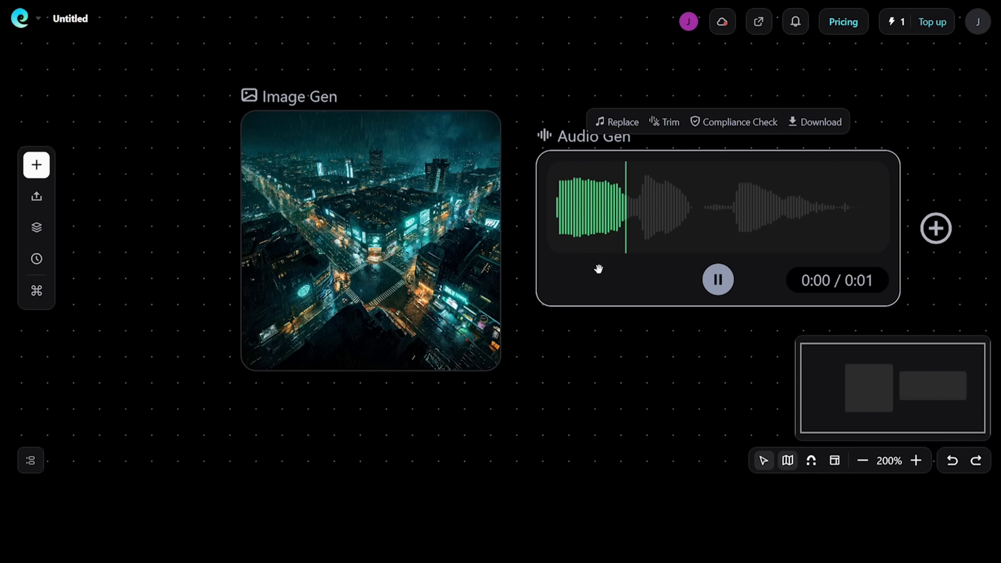
{"action": "left_click_drag", "start_coordinate": [351, 252], "coordinate": [352, 233]}
{"action": "double_click", "coordinate": [351, 233]}
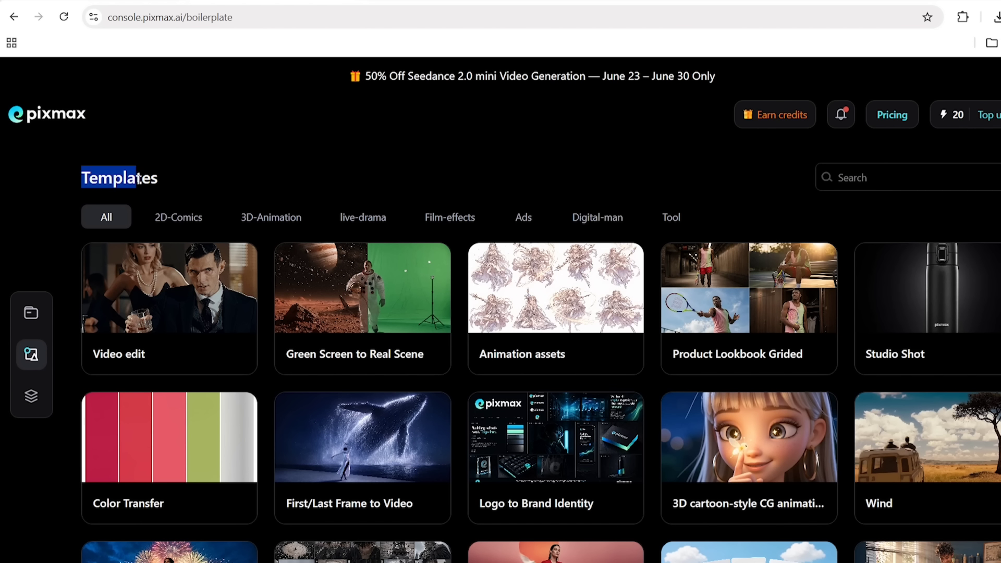
Browse the Templates page and examine the node layout in the Product usage scenarios template preview
{"action": "left_click", "coordinate": [169, 183]}
{"action": "scroll", "coordinate": [275, 418], "scroll_direction": "down", "scroll_amount": 13}
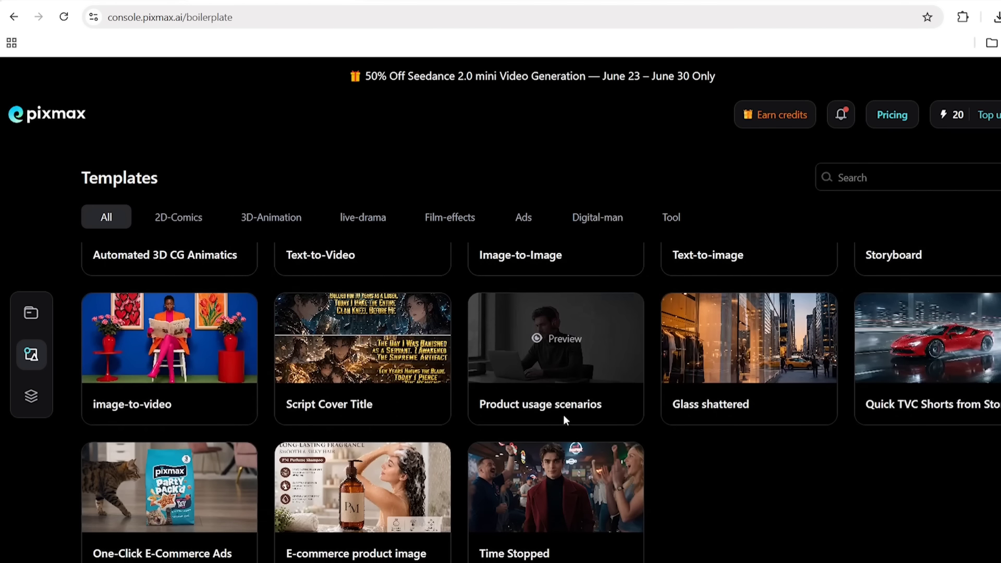
{"action": "left_click", "coordinate": [564, 415]}
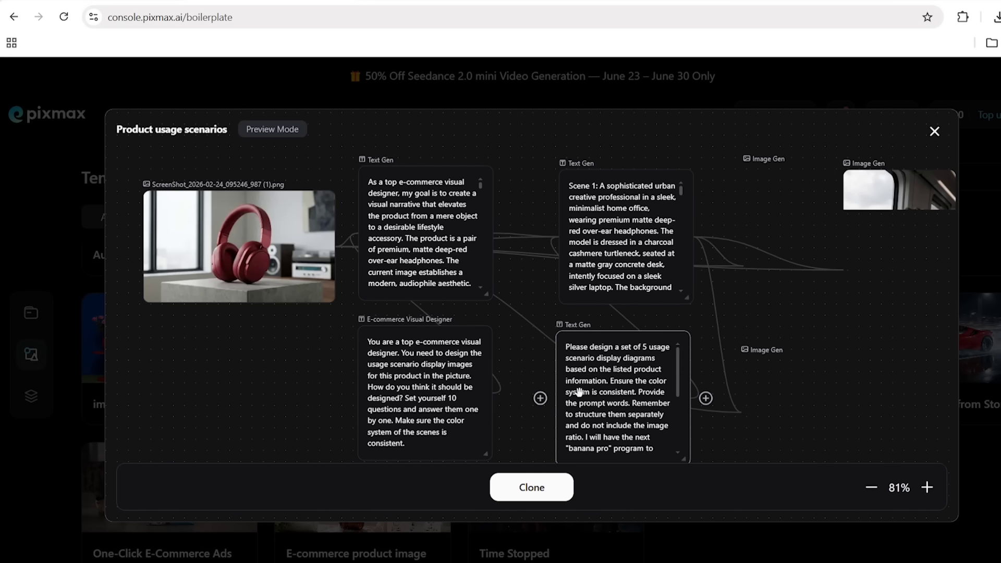
{"action": "scroll", "coordinate": [512, 276], "scroll_direction": "down", "scroll_amount": 4}
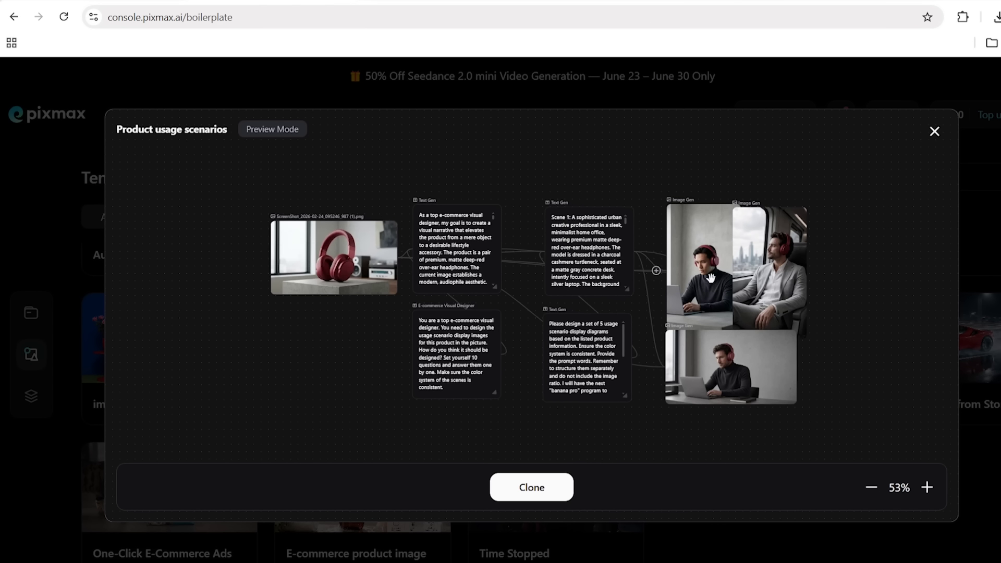
{"action": "left_click_drag", "start_coordinate": [711, 278], "coordinate": [779, 309]}
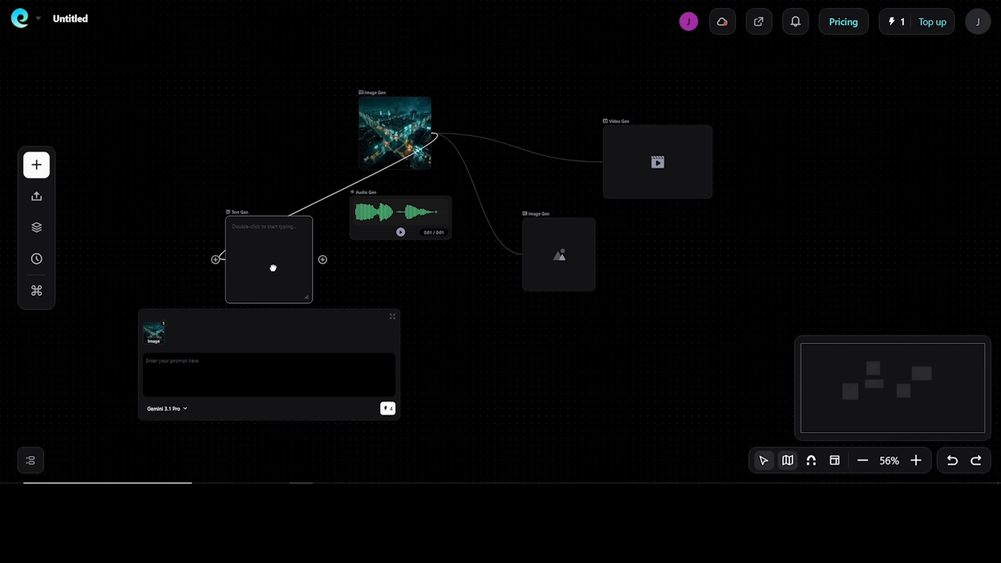
Look through the available AI models of the text, image, video and audio generation nodes
{"action": "left_click", "coordinate": [211, 397]}
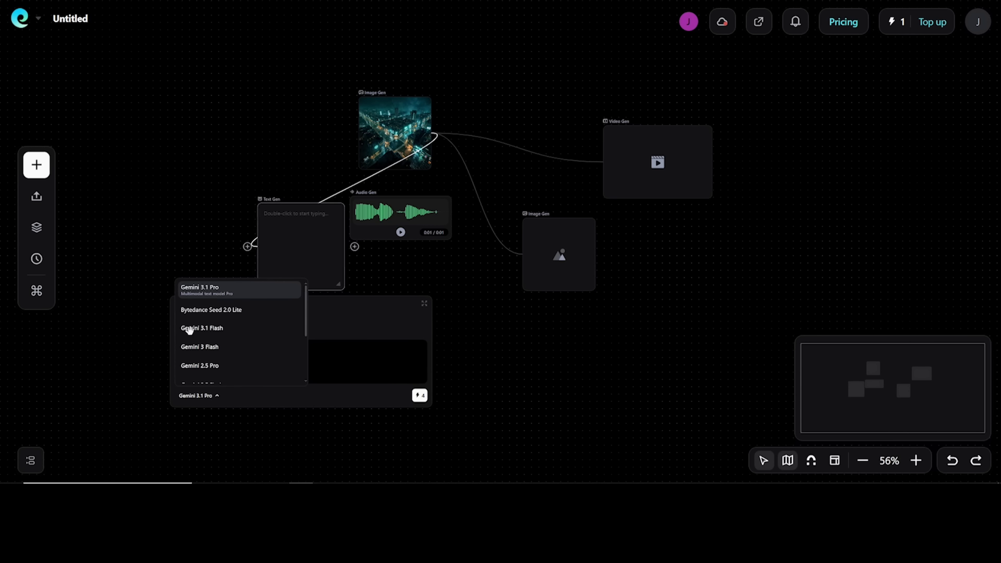
{"action": "left_click", "coordinate": [538, 233]}
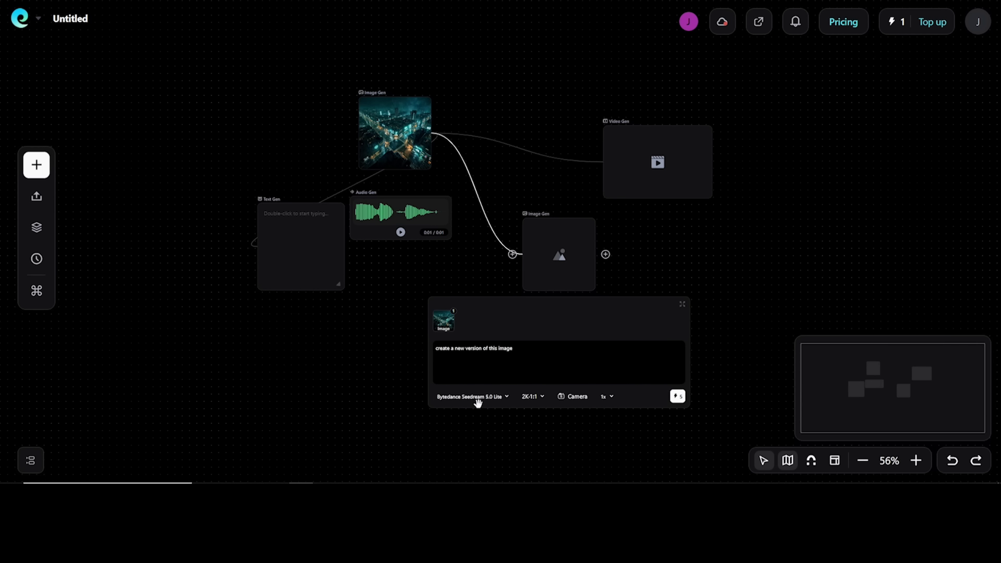
{"action": "left_click", "coordinate": [486, 398]}
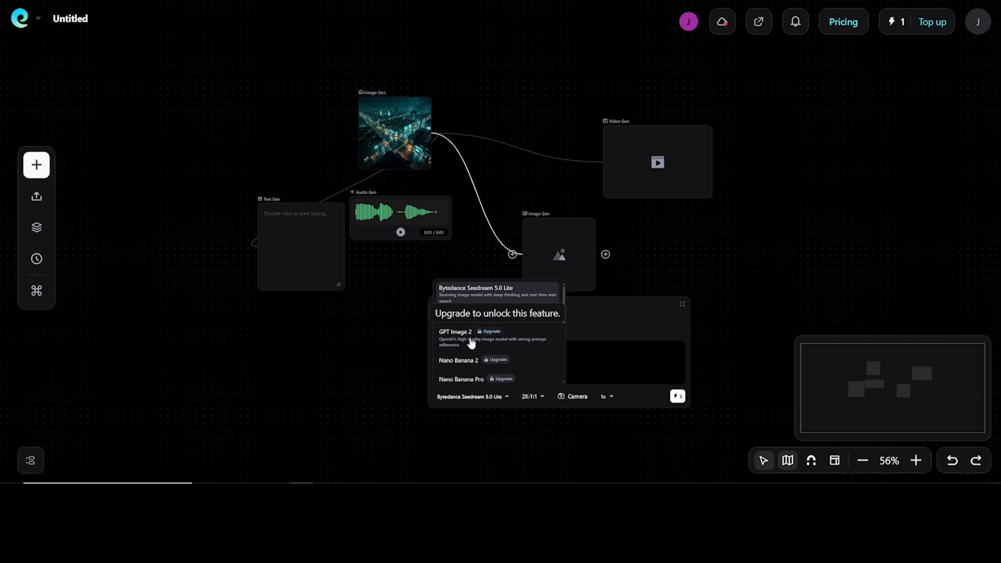
{"action": "left_click", "coordinate": [647, 164]}
{"action": "left_click", "coordinate": [568, 322]}
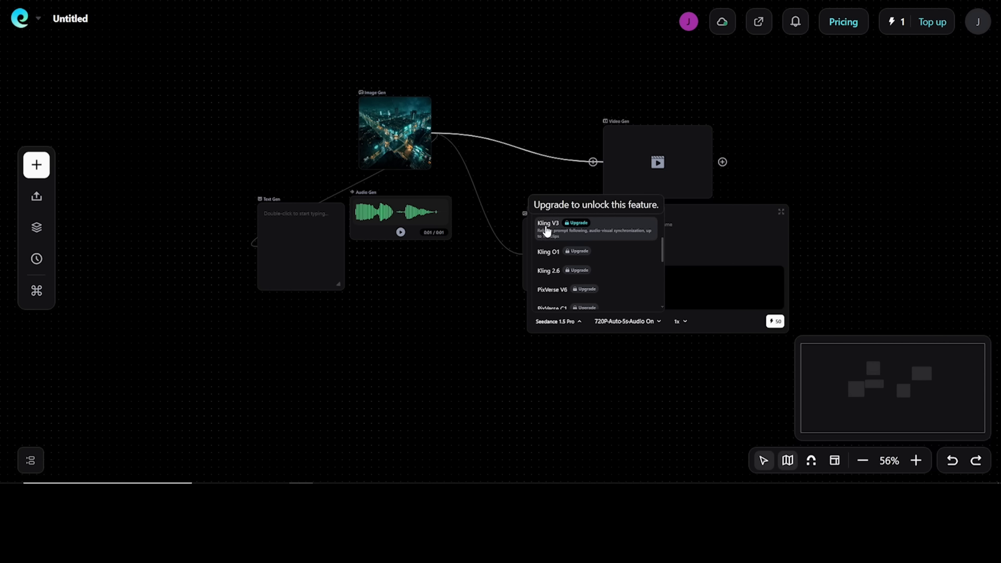
{"action": "scroll", "coordinate": [552, 236], "scroll_direction": "down", "scroll_amount": 3}
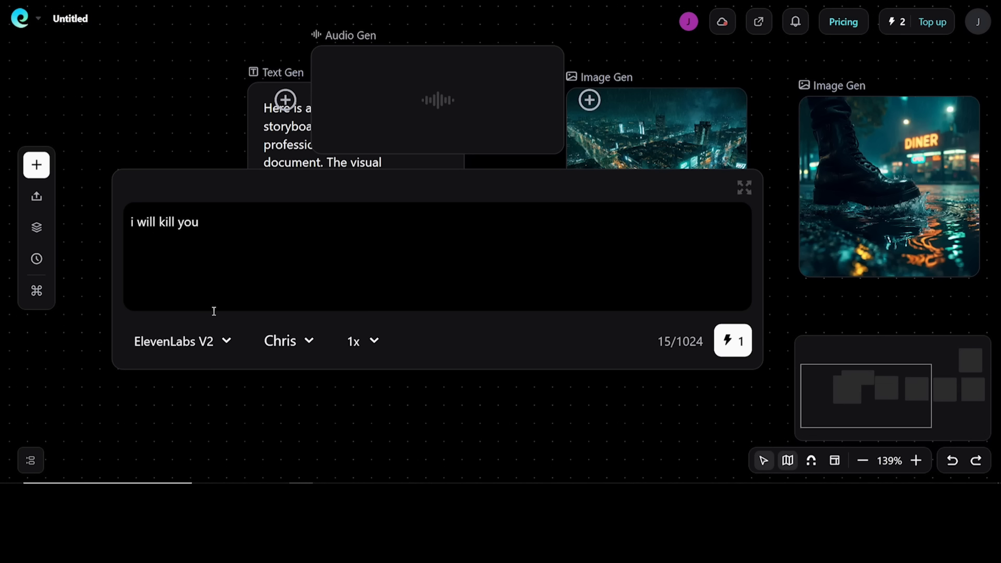
{"action": "left_click", "coordinate": [214, 345]}
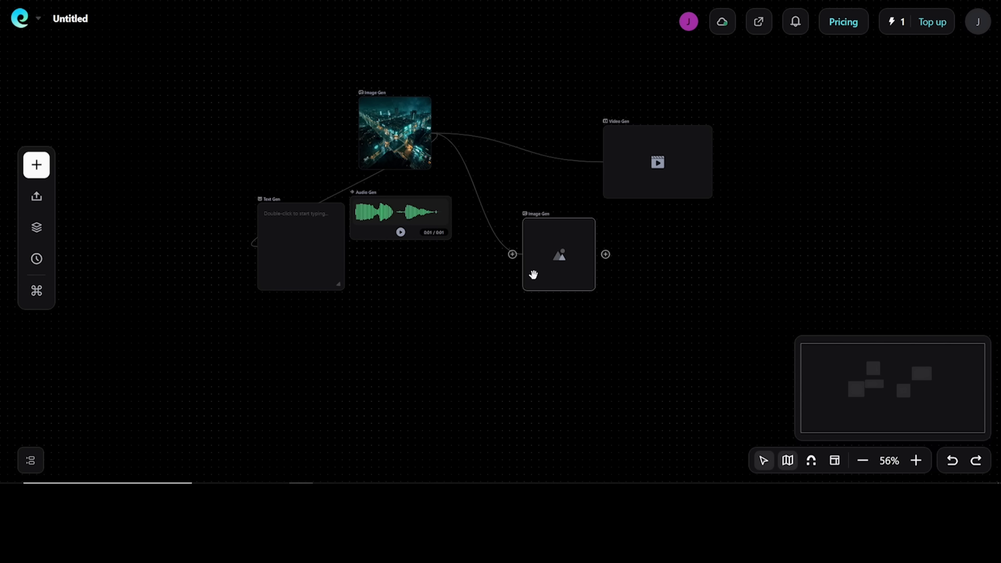
Spread the nodes out by moving the empty image node, the city image above the others and the audio node between the text and image nodes
{"action": "left_click_drag", "start_coordinate": [533, 275], "coordinate": [573, 250]}
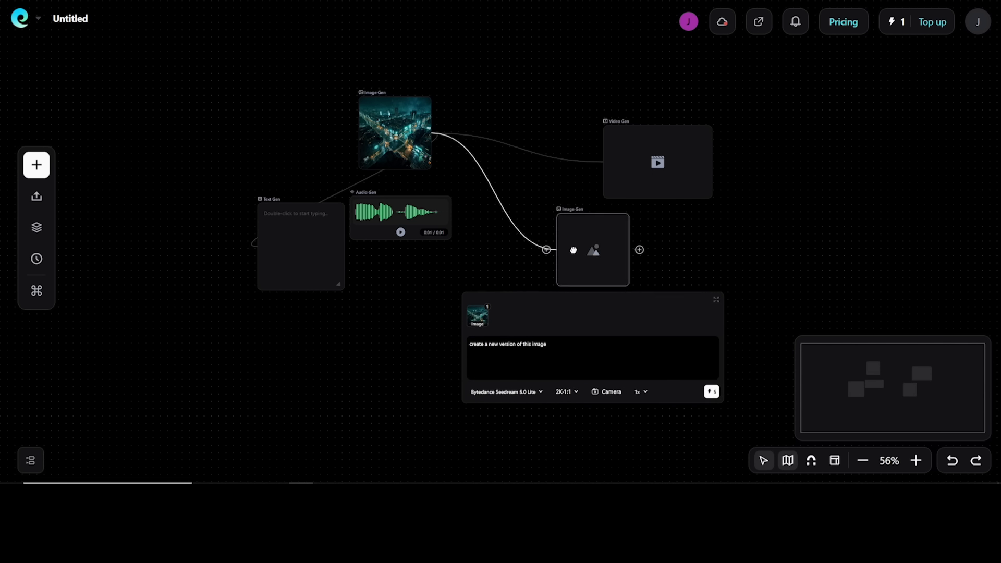
{"action": "left_click_drag", "start_coordinate": [382, 117], "coordinate": [358, 62]}
{"action": "left_click_drag", "start_coordinate": [387, 230], "coordinate": [443, 252]}
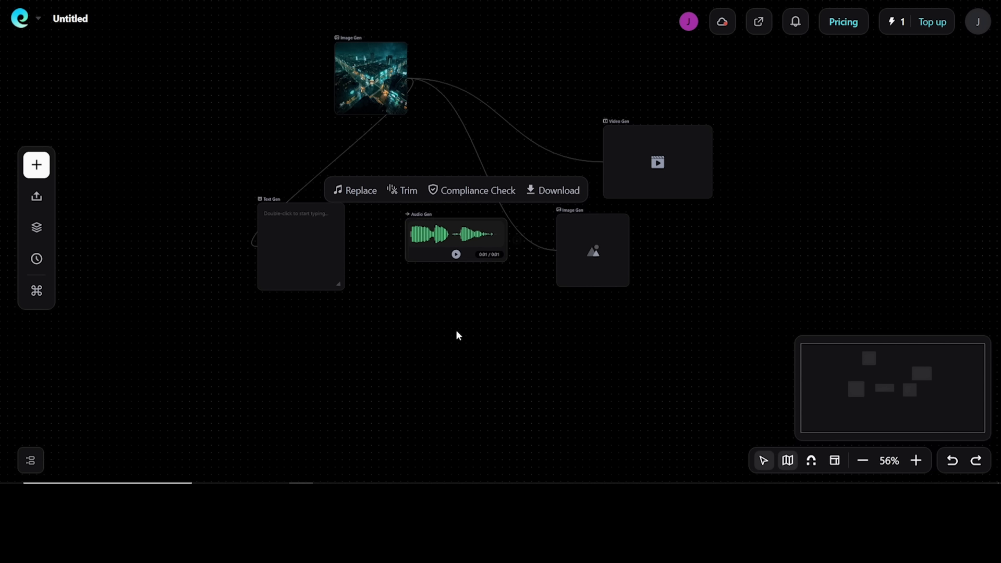
{"action": "left_click", "coordinate": [458, 336]}
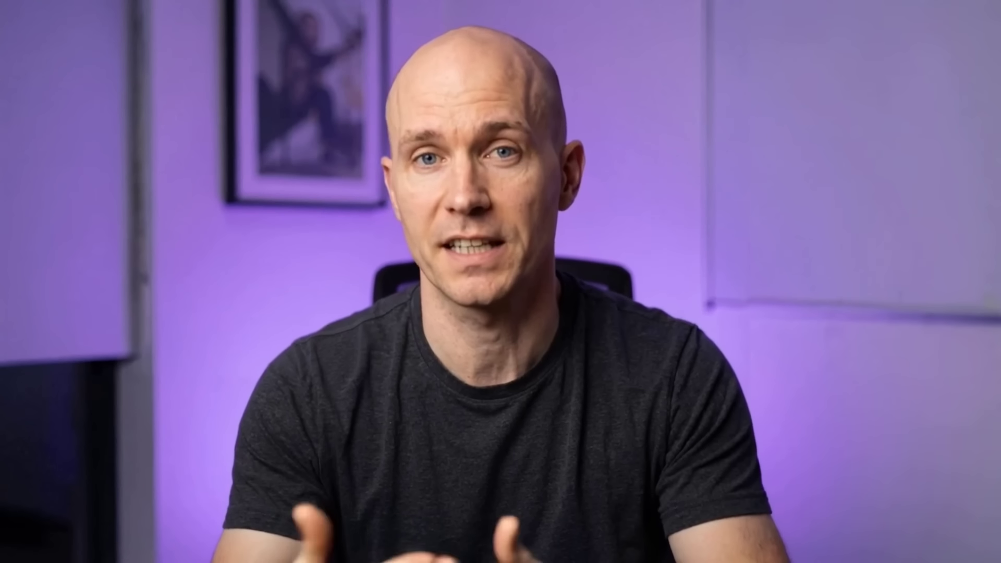